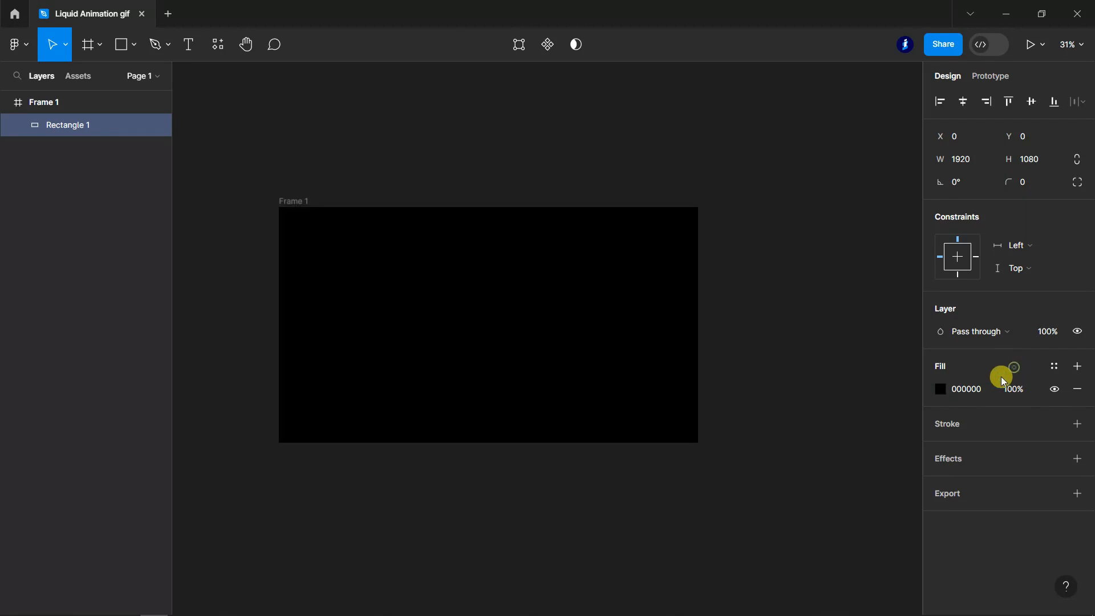
- Draw a circle about 311 × 311 px near the middle of Frame 1 with the Ellipse tool
{"action": "left_click", "coordinate": [131, 45]}
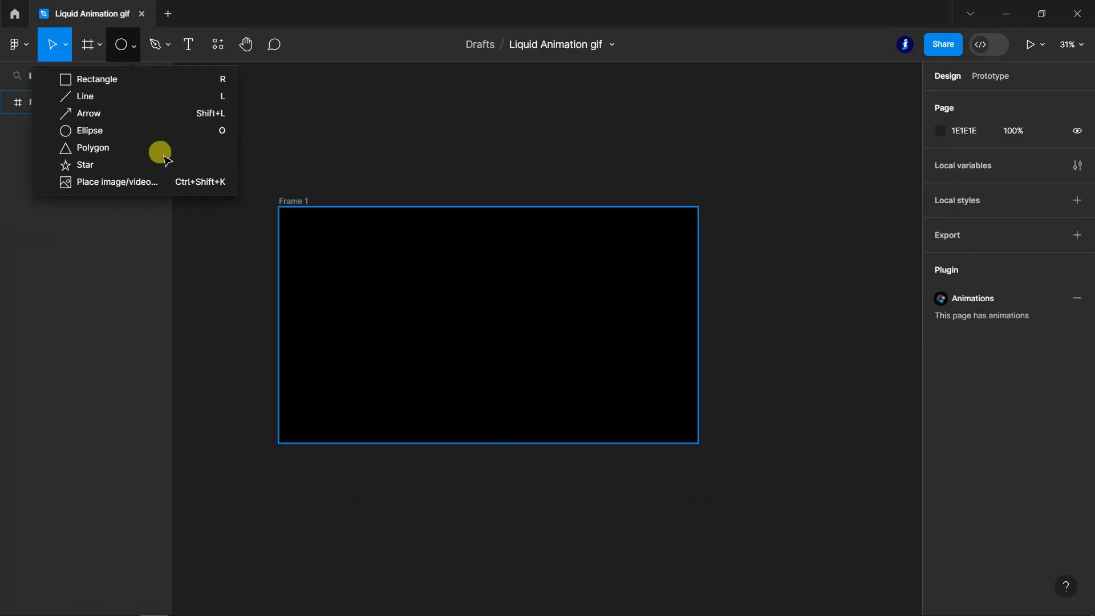
{"action": "left_click", "coordinate": [108, 128]}
{"action": "mouse_move", "coordinate": [409, 258]}
{"action": "left_mouse_down"}
{"action": "mouse_move", "coordinate": [517, 334]}
{"action": "mouse_move", "coordinate": [484, 336]}
{"action": "mouse_move", "coordinate": [464, 313]}
{"action": "mouse_move", "coordinate": [468, 323]}
{"action": "left_mouse_up"}
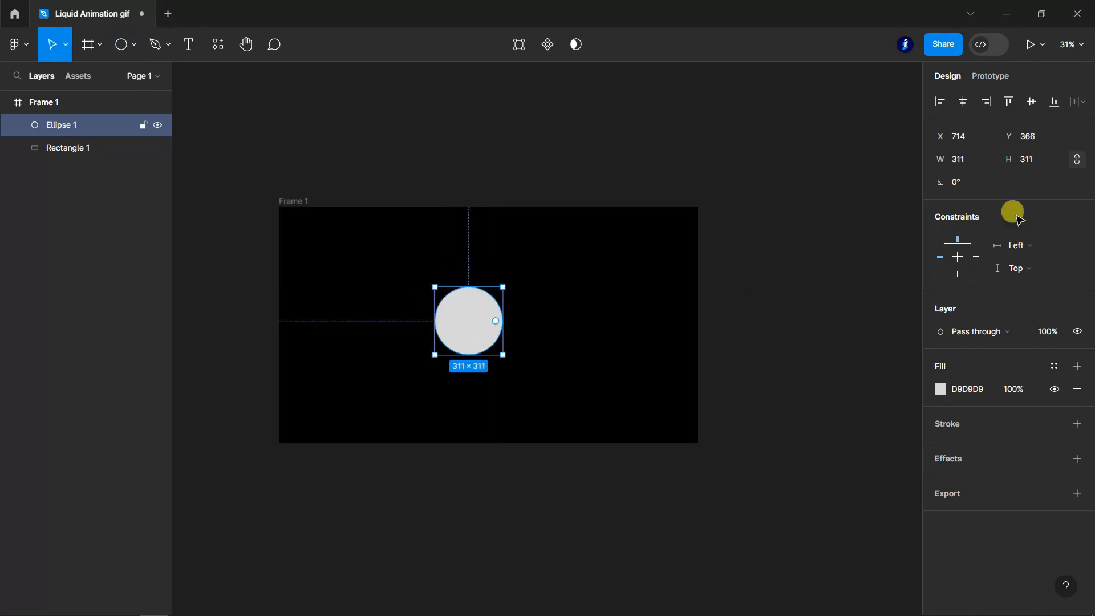
- Set the circle's size to 300 × 300 and move it to the centre of the frame
{"action": "left_click", "coordinate": [974, 159]}
{"action": "type", "text": "300"}
{"action": "key", "text": "Return"}
{"action": "left_click_drag", "start_coordinate": [465, 318], "coordinate": [490, 331]}
- Set the circle's fill colour to FFFFFF and clear the selection
{"action": "left_click", "coordinate": [967, 389]}
{"action": "type", "text": "FFFFFF"}
{"action": "key", "text": "Return"}
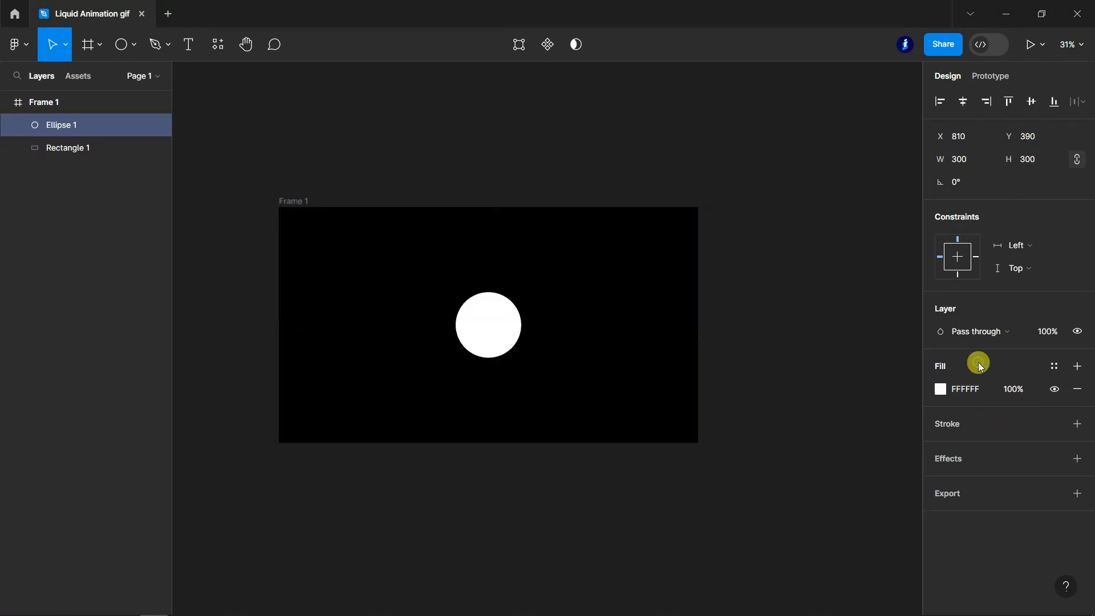
{"action": "left_click", "coordinate": [694, 465]}
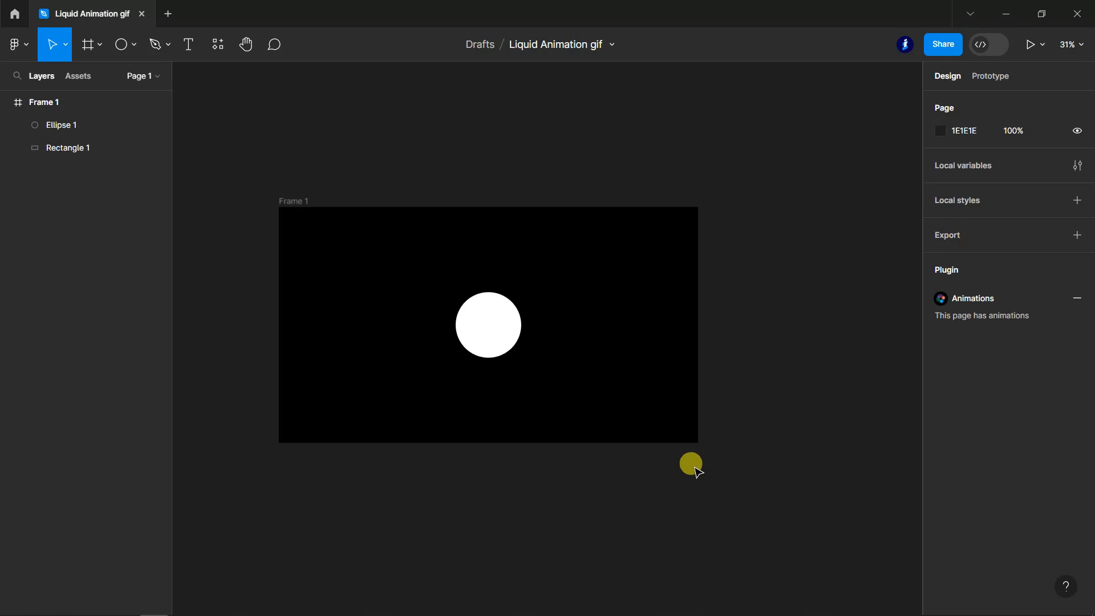
- Duplicate the white circle to its left as a 250 × 250 copy, vertically centred with the original
{"action": "left_click", "coordinate": [489, 323]}
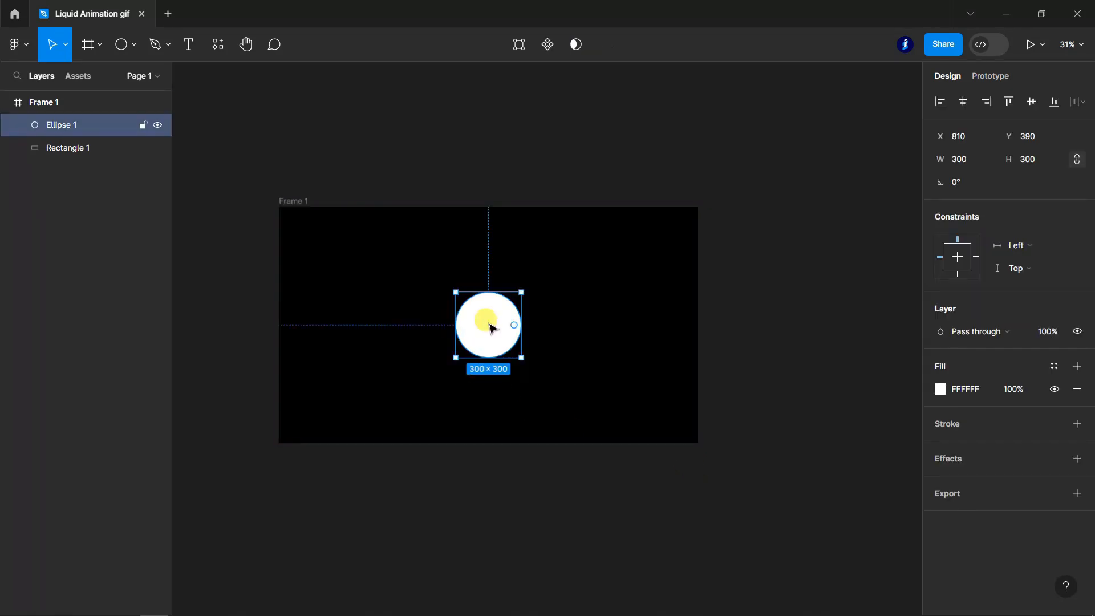
{"action": "left_click_drag", "start_coordinate": [492, 328], "coordinate": [374, 334]}
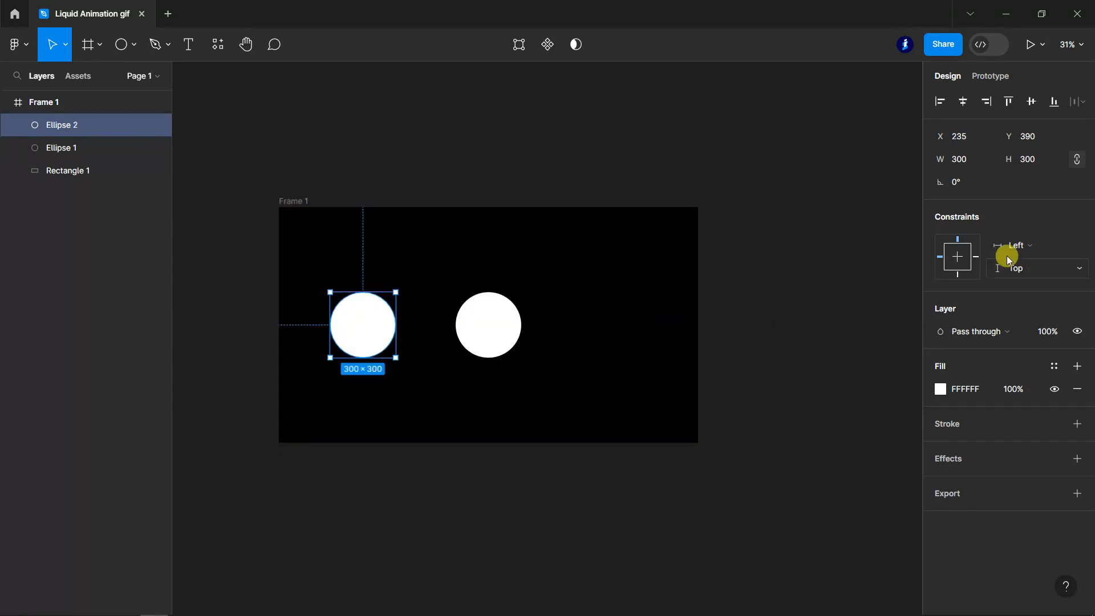
{"action": "left_click", "coordinate": [961, 162]}
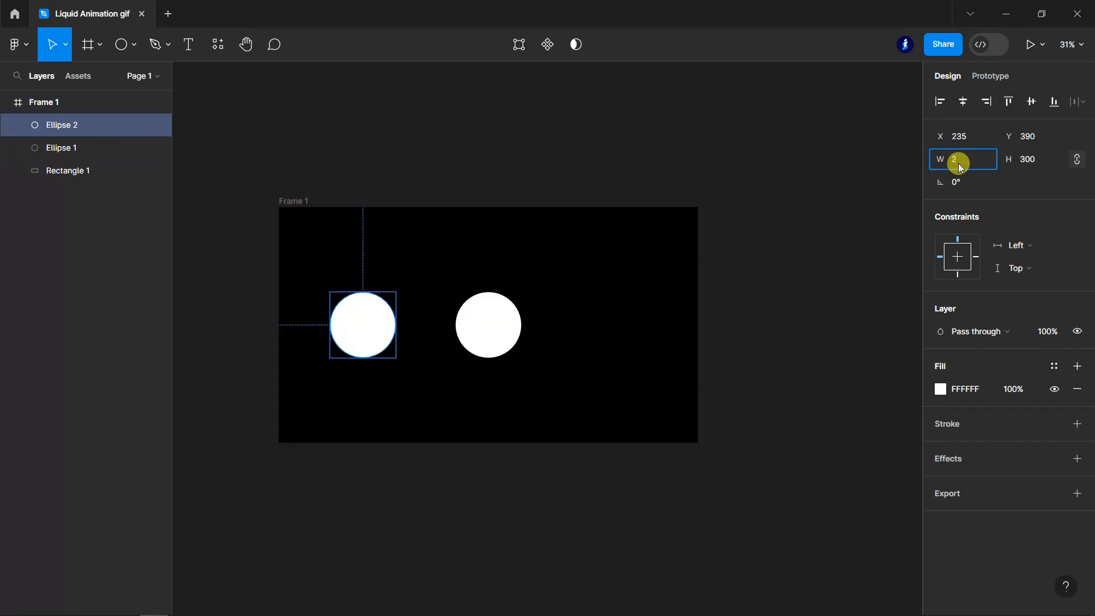
{"action": "type", "text": "250"}
{"action": "key", "text": "Return"}
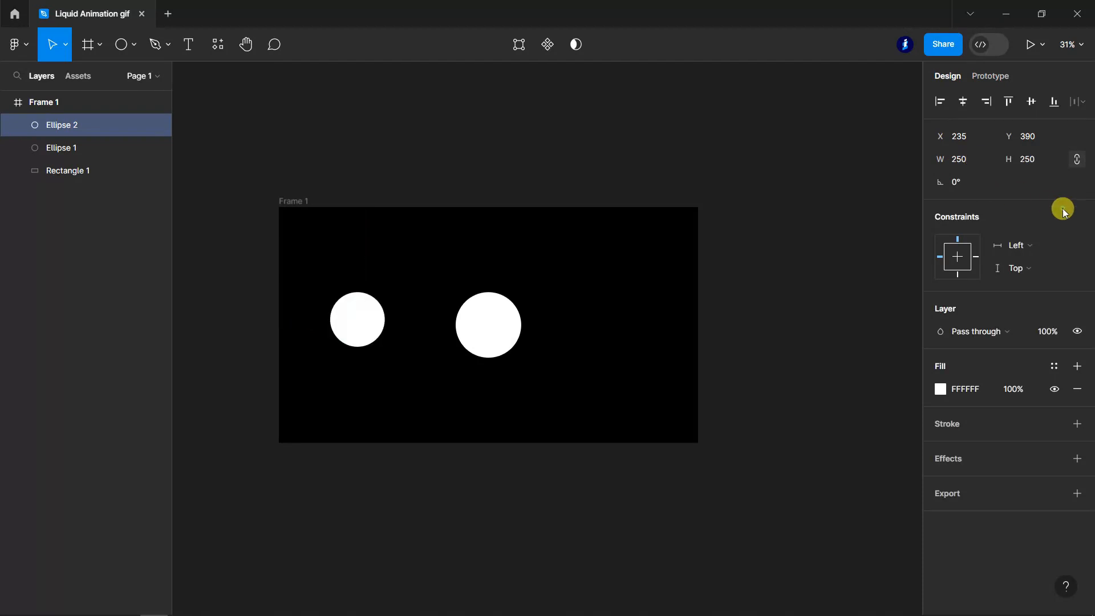
{"action": "mouse_move", "coordinate": [360, 311]}
{"action": "left_mouse_down"}
{"action": "mouse_move", "coordinate": [364, 336]}
{"action": "mouse_move", "coordinate": [359, 317]}
{"action": "left_mouse_up"}
{"action": "left_click", "coordinate": [437, 497]}
- Group the two circles, Ellipse 1 and Ellipse 2, and clear the selection
{"action": "left_click", "coordinate": [69, 150]}
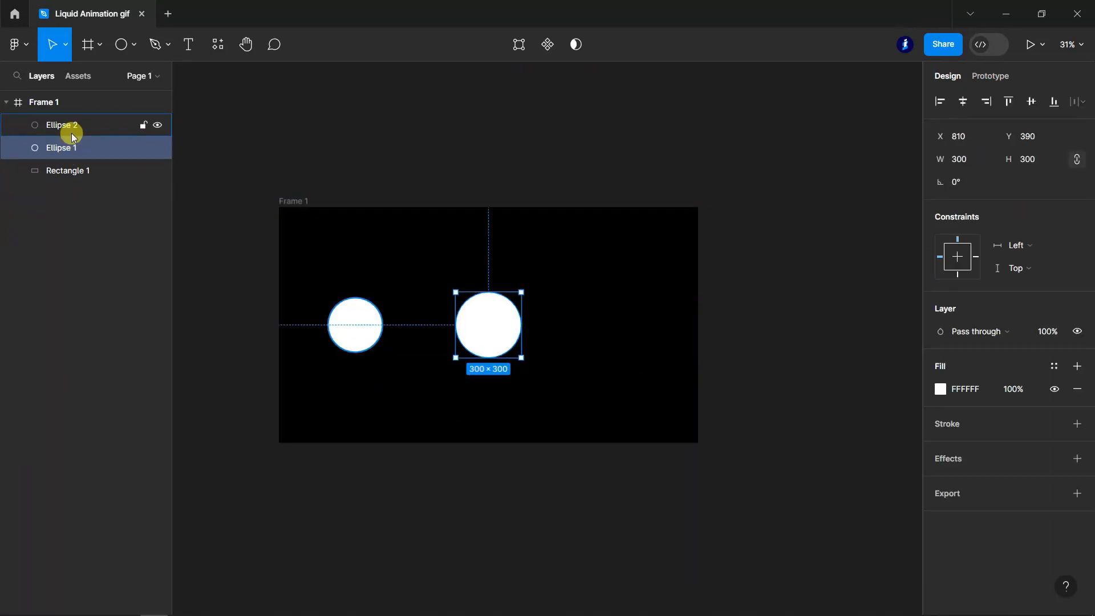
{"action": "left_click", "coordinate": [73, 134], "text": "shift"}
{"action": "key", "text": "ctrl+g"}
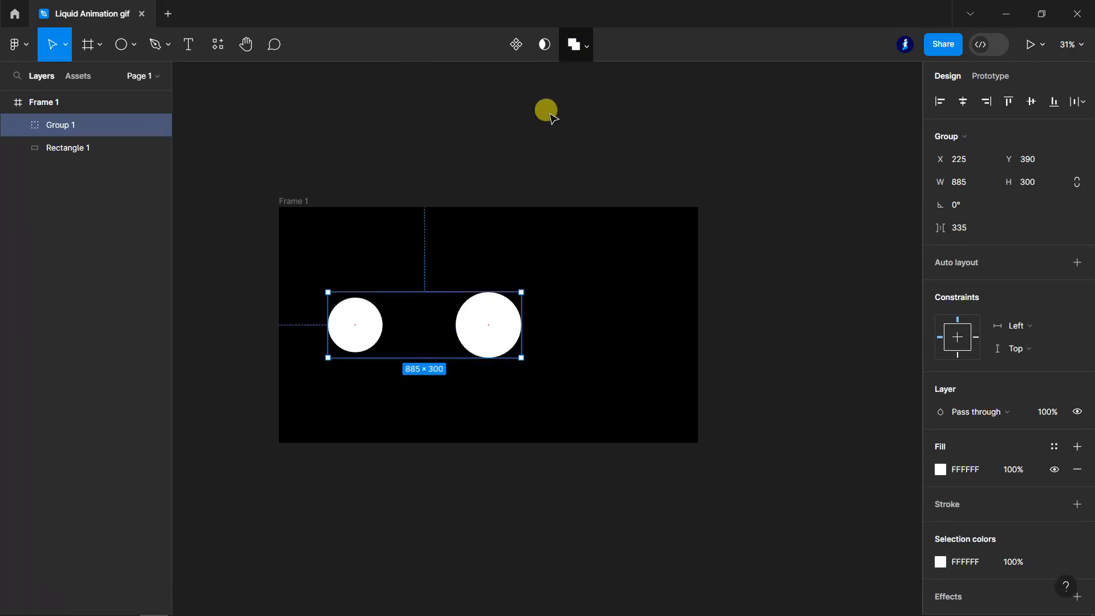
{"action": "left_click", "coordinate": [546, 110]}
- Copy the file's title and rename Frame 1 as Liquid Animation gif
{"action": "double_click", "coordinate": [552, 43]}
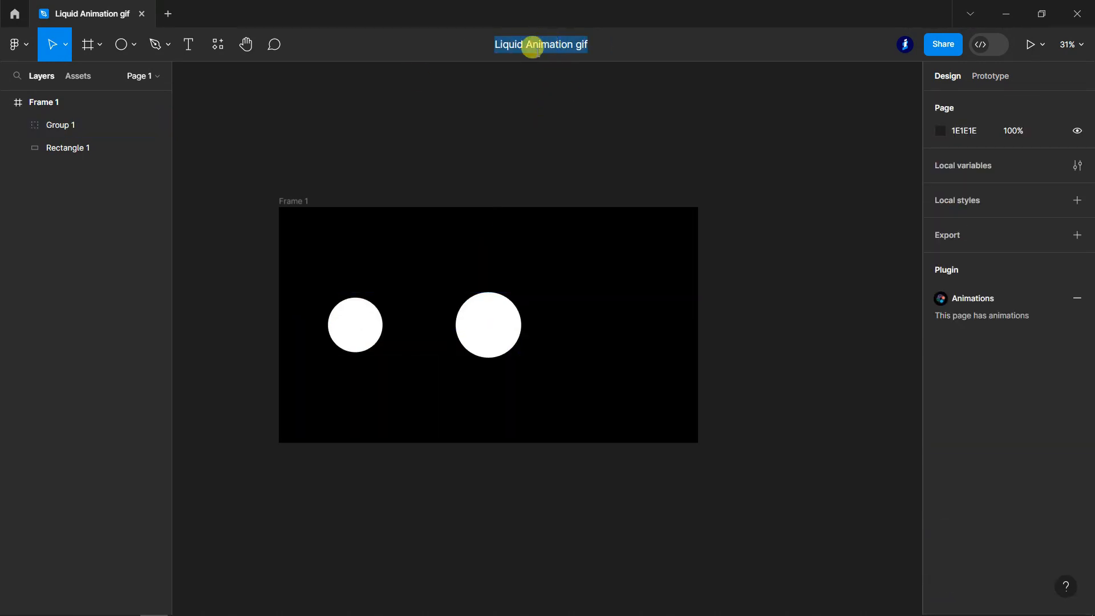
{"action": "double_click", "coordinate": [49, 104]}
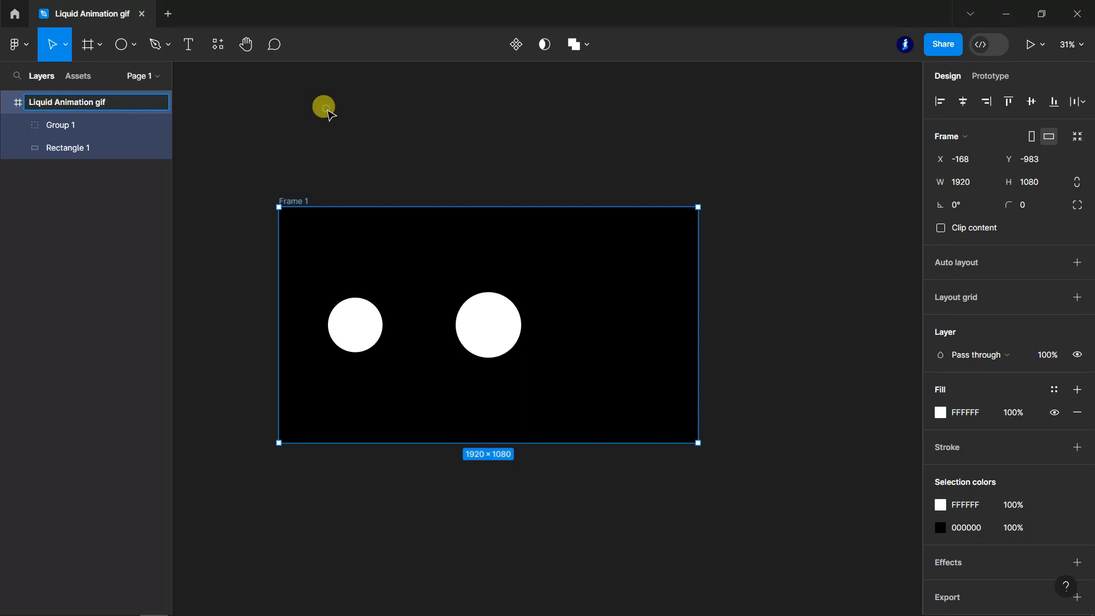
{"action": "left_click", "coordinate": [252, 228]}
- Add an effect to the circle group and change its type to Layer blur
{"action": "left_click", "coordinate": [70, 129]}
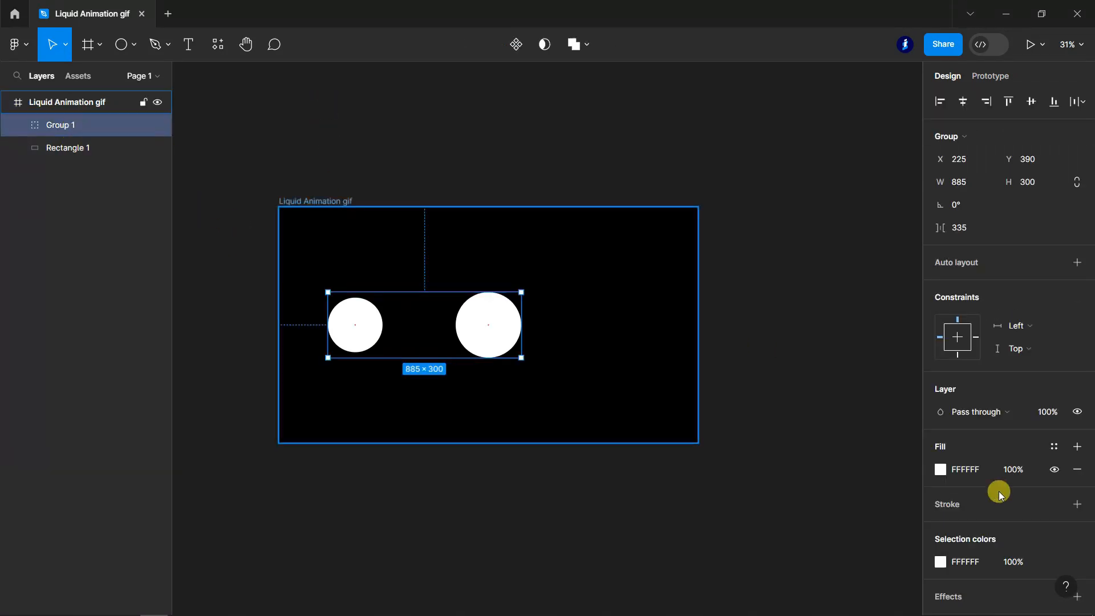
{"action": "scroll", "coordinate": [1007, 502], "scroll_direction": "down", "scroll_amount": 2}
{"action": "left_click", "coordinate": [1078, 526]}
{"action": "left_click", "coordinate": [940, 551]}
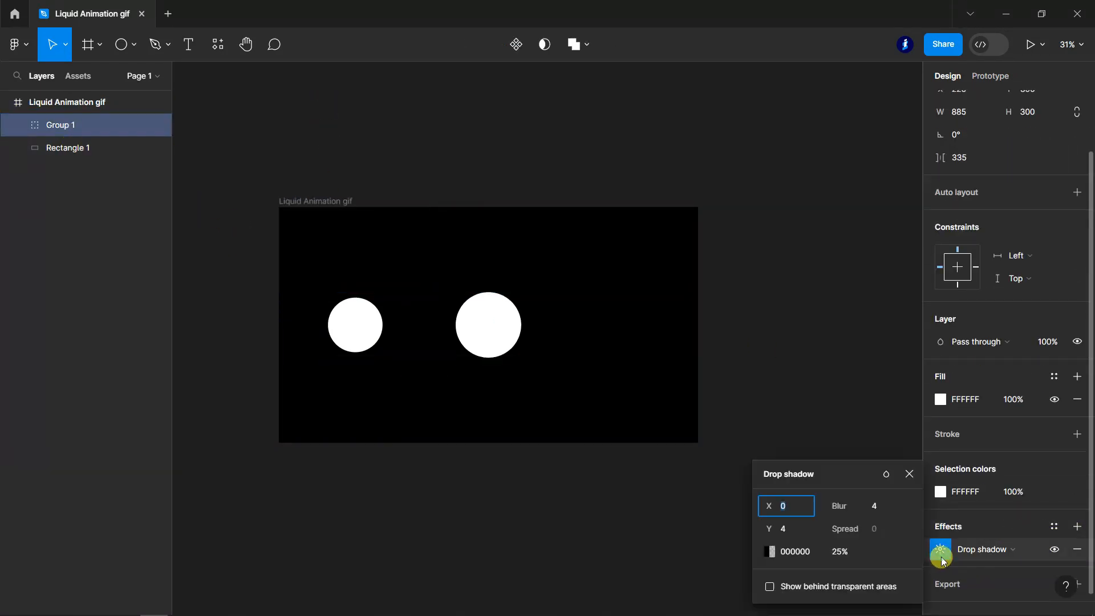
{"action": "left_click", "coordinate": [940, 551]}
{"action": "left_click", "coordinate": [1030, 549]}
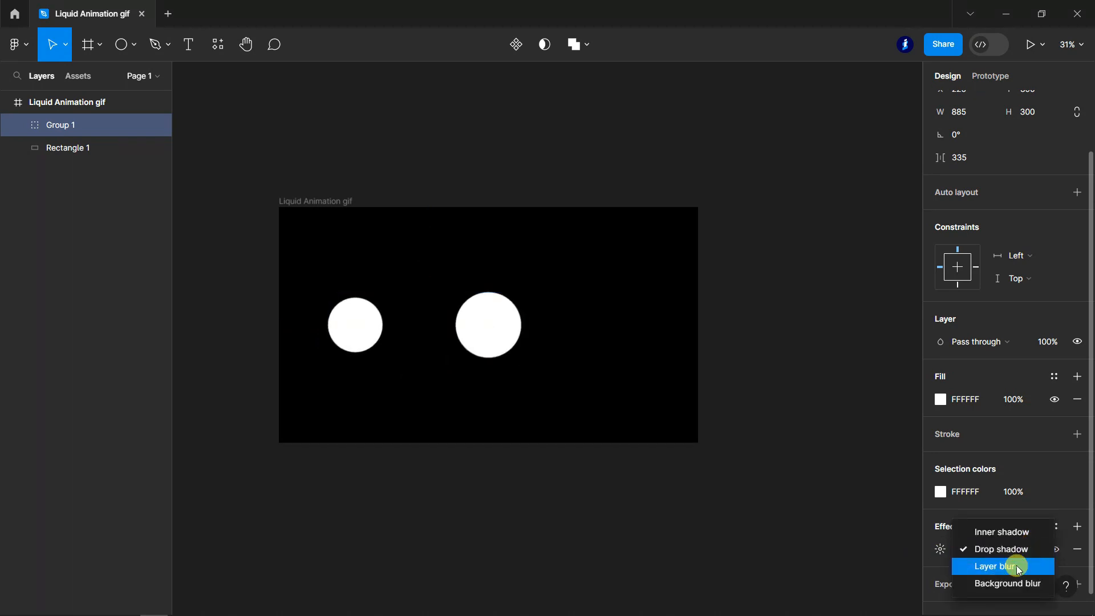
{"action": "left_click", "coordinate": [1020, 568]}
- Set the circle group's layer blur to 50 and close the effect settings
{"action": "left_click", "coordinate": [940, 549]}
{"action": "left_click", "coordinate": [809, 587]}
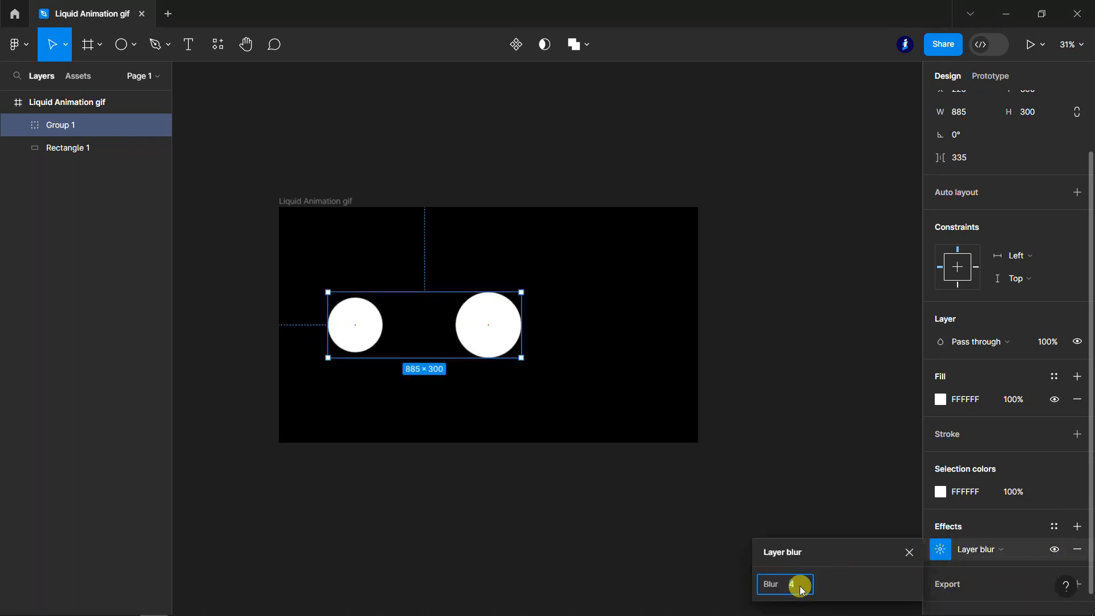
{"action": "type", "text": "50"}
{"action": "key", "text": "Return"}
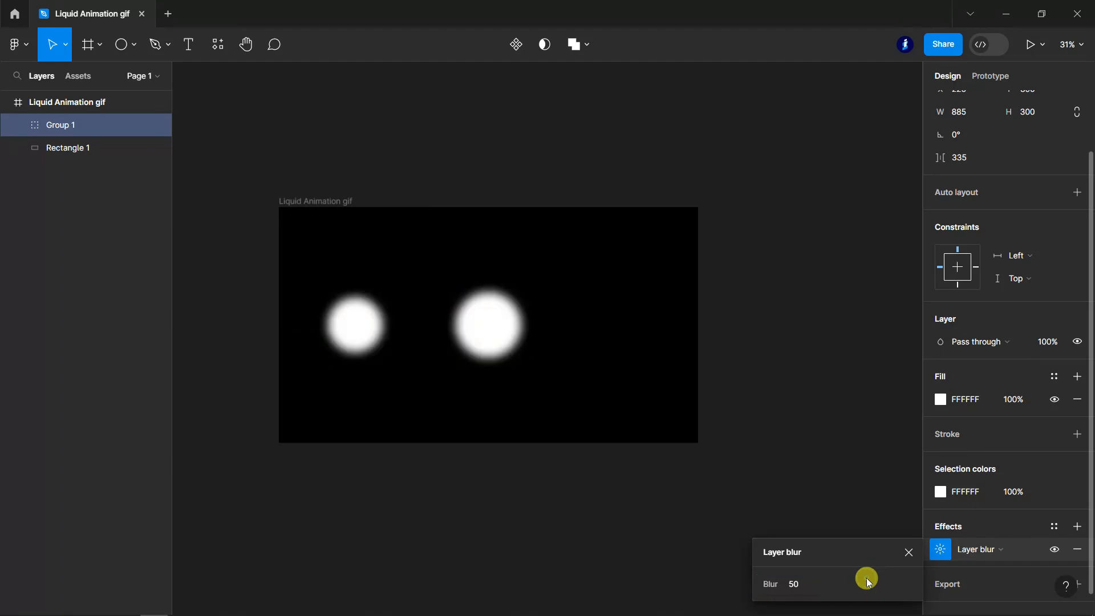
{"action": "left_click", "coordinate": [907, 552]}
{"action": "left_click", "coordinate": [562, 533]}
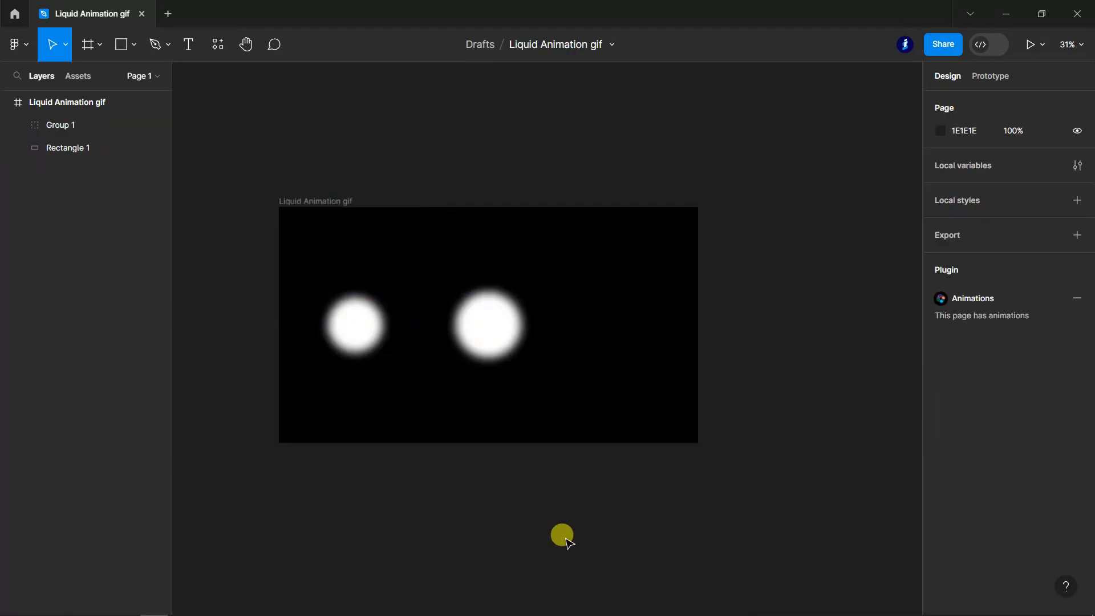
- Draw a 1920 × 1080 rectangle covering the whole frame and set its blend mode to Color dodge
{"action": "left_click", "coordinate": [122, 43]}
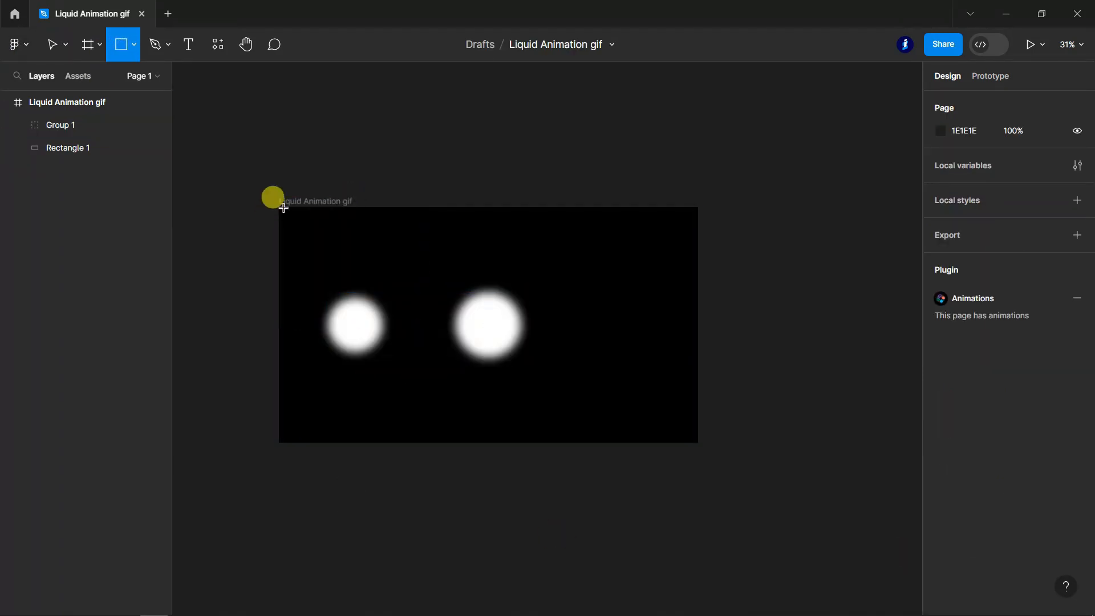
{"action": "left_click_drag", "start_coordinate": [280, 207], "coordinate": [701, 444]}
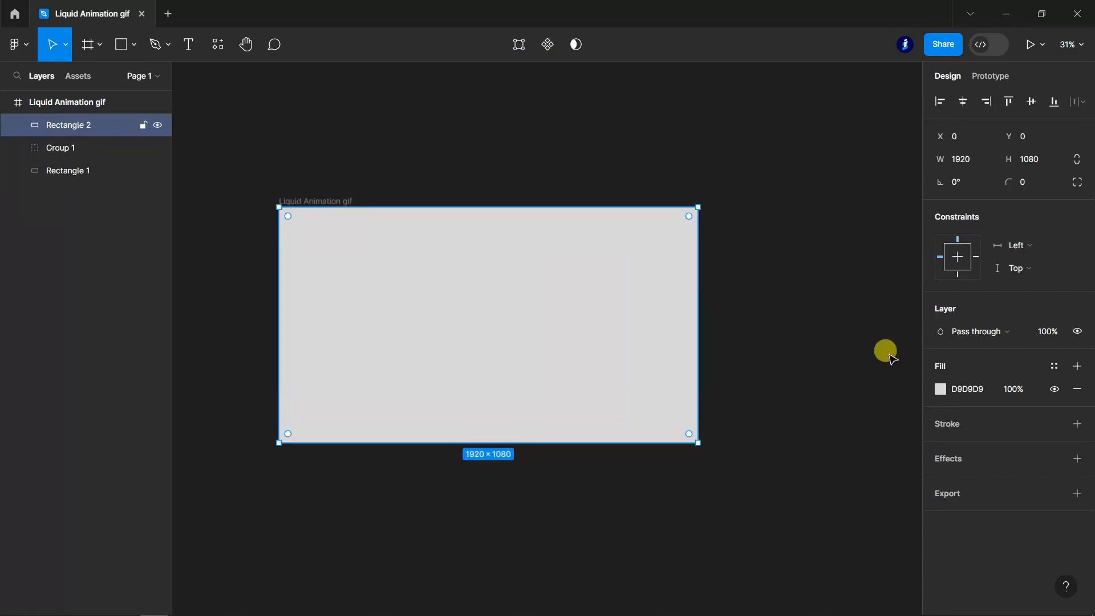
{"action": "left_click", "coordinate": [1024, 335]}
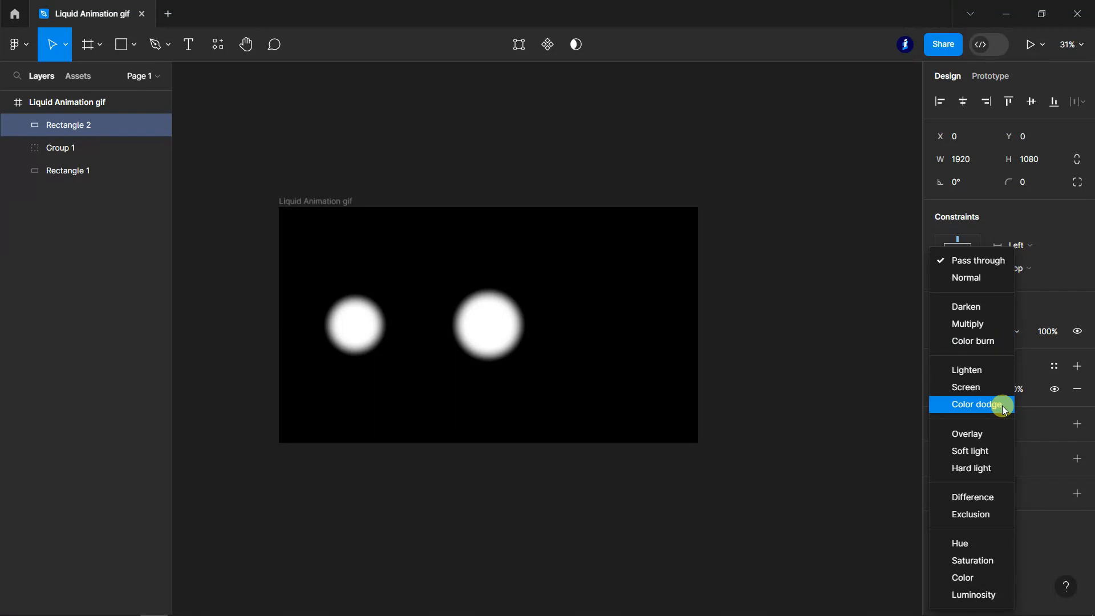
{"action": "left_click", "coordinate": [1003, 406]}
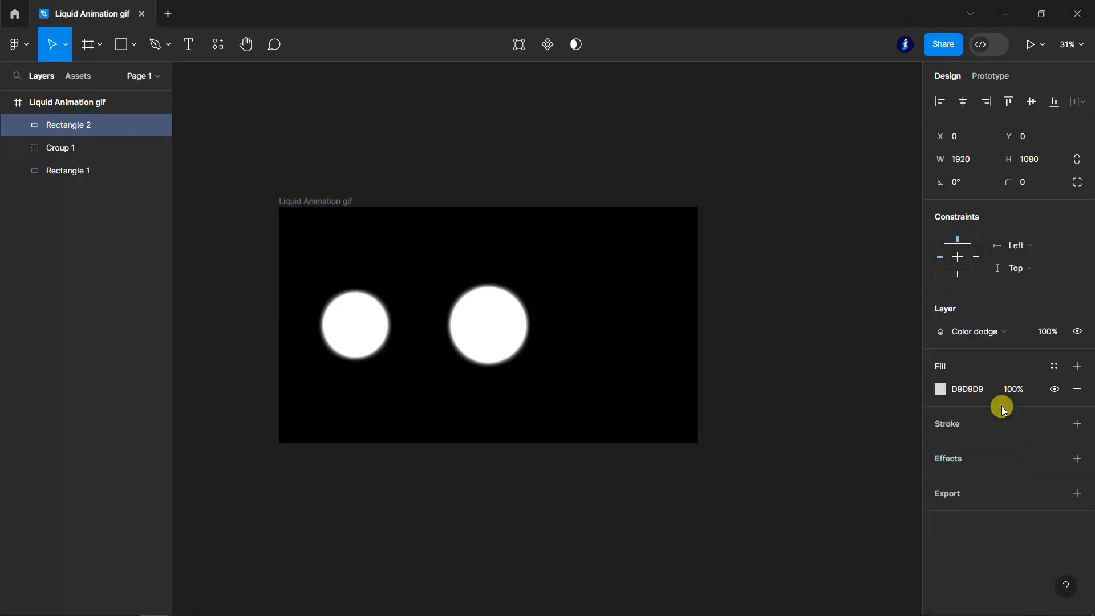
- Draw another 1920 × 1080 rectangle over the frame and fill it with 000000 at 100% opacity
{"action": "left_click", "coordinate": [121, 44]}
{"action": "left_click_drag", "start_coordinate": [279, 207], "coordinate": [702, 441]}
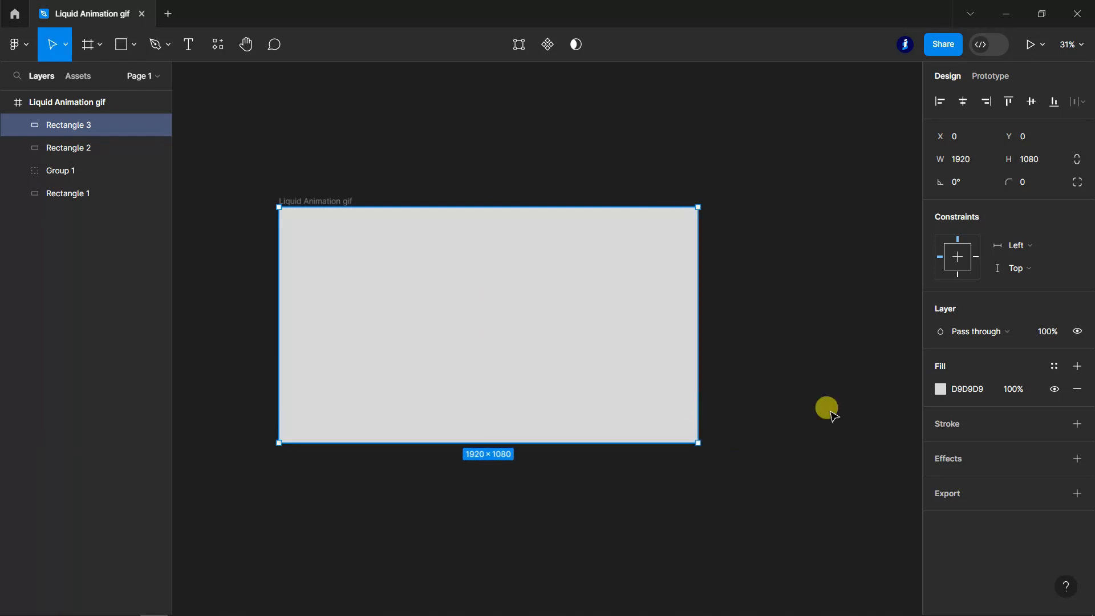
{"action": "left_click", "coordinate": [968, 389]}
{"action": "type", "text": "00000"}
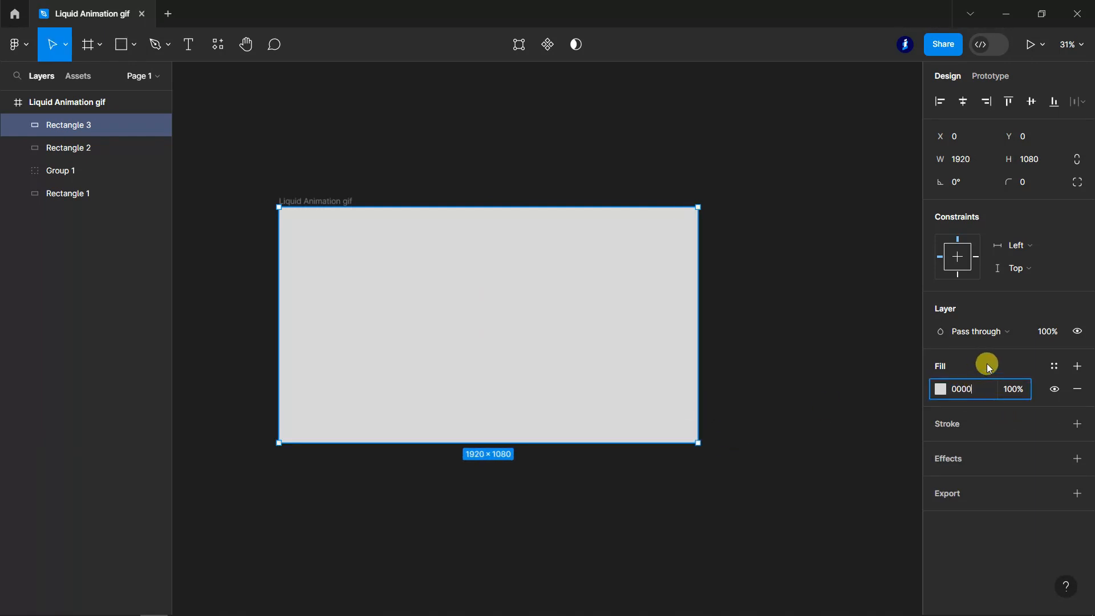
{"action": "key", "text": "Return"}
{"action": "left_click", "coordinate": [1007, 392]}
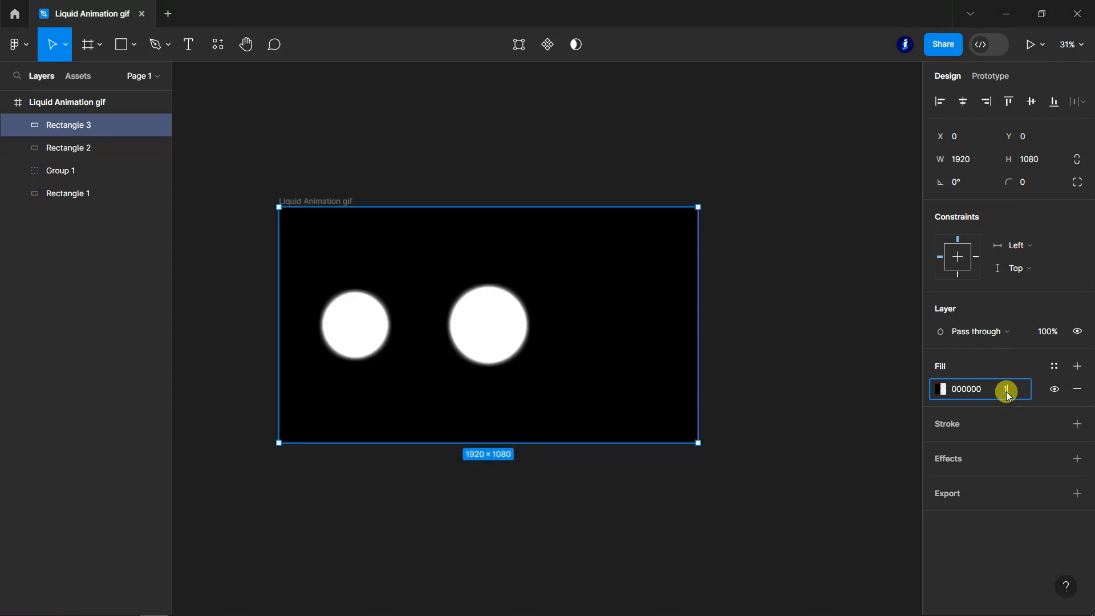
{"action": "type", "text": "100"}
{"action": "key", "text": "Return"}
- Set the black top rectangle's blend mode to Color burn
{"action": "left_click", "coordinate": [1021, 331]}
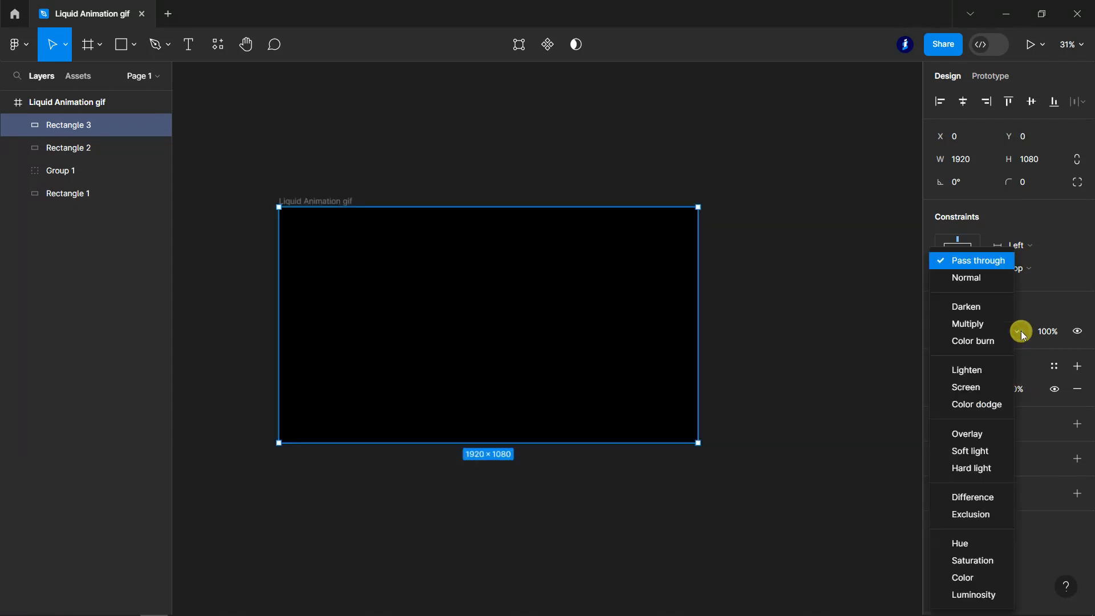
{"action": "left_click", "coordinate": [976, 342]}
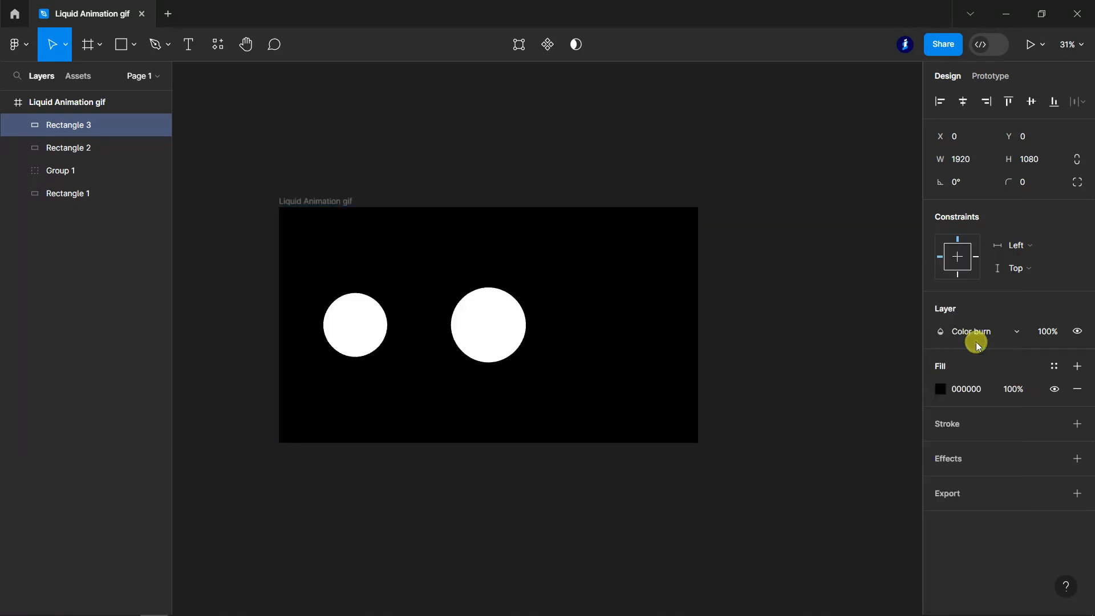
{"action": "left_click", "coordinate": [1011, 333]}
{"action": "left_click", "coordinate": [797, 372]}
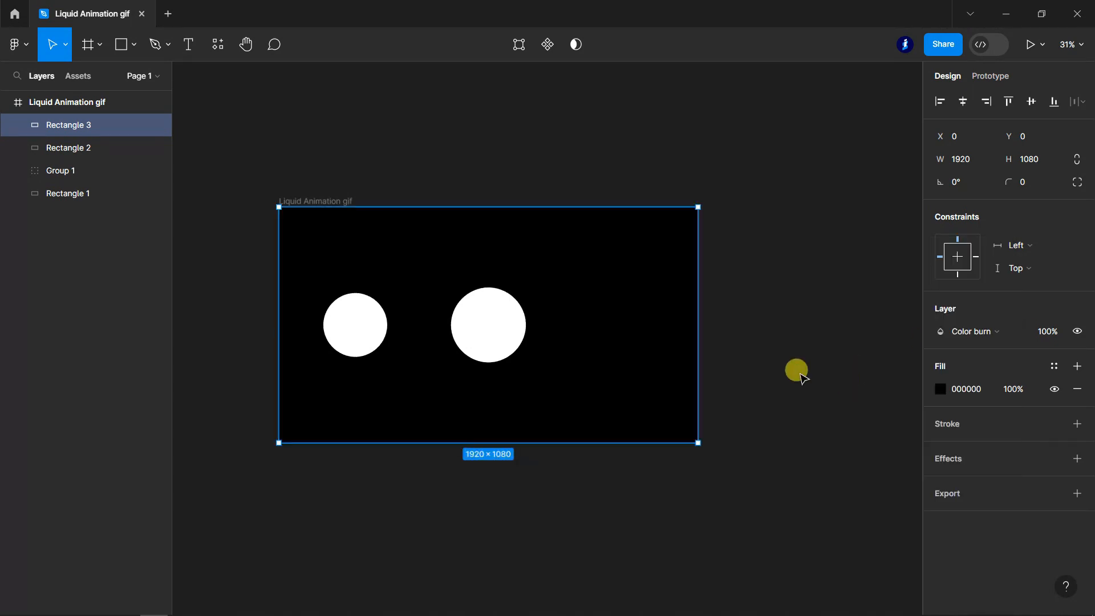
- Move the Liquid Animation gif frame up the canvas to about X 80, Y -2126 and clear the selection
{"action": "left_click", "coordinate": [765, 455]}
{"action": "scroll", "coordinate": [478, 372], "scroll_direction": "up", "scroll_amount": 2}
{"action": "left_click_drag", "start_coordinate": [478, 372], "coordinate": [549, 424]}
{"action": "left_click_drag", "start_coordinate": [670, 466], "coordinate": [654, 165]}
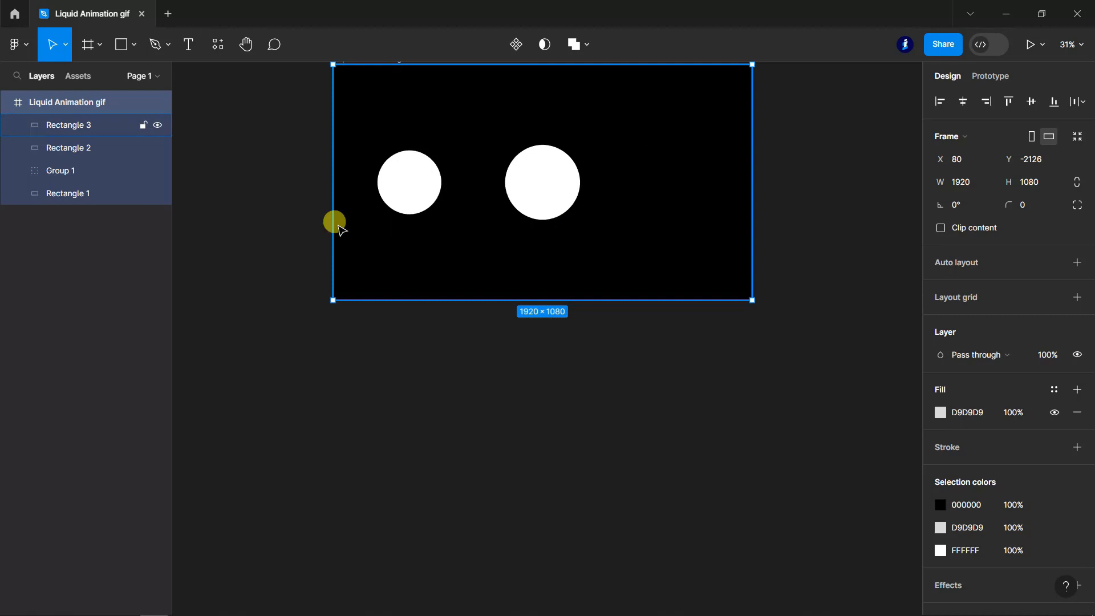
{"action": "left_click", "coordinate": [264, 117]}
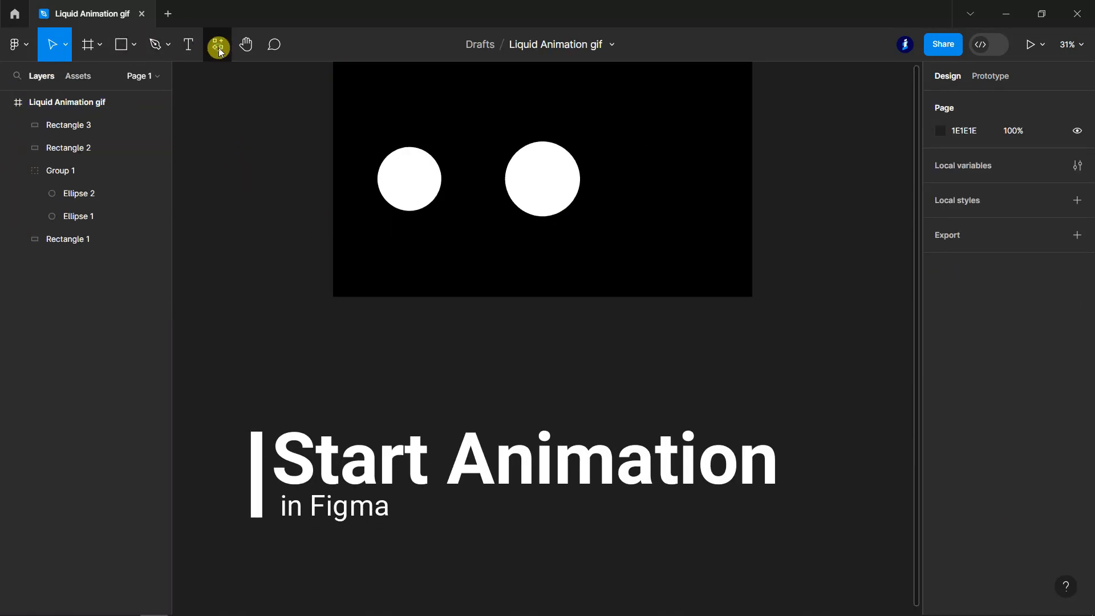
- Open the Motion - UI and Games animation plugin and dismiss its Tabs update notice
{"action": "left_click", "coordinate": [218, 49]}
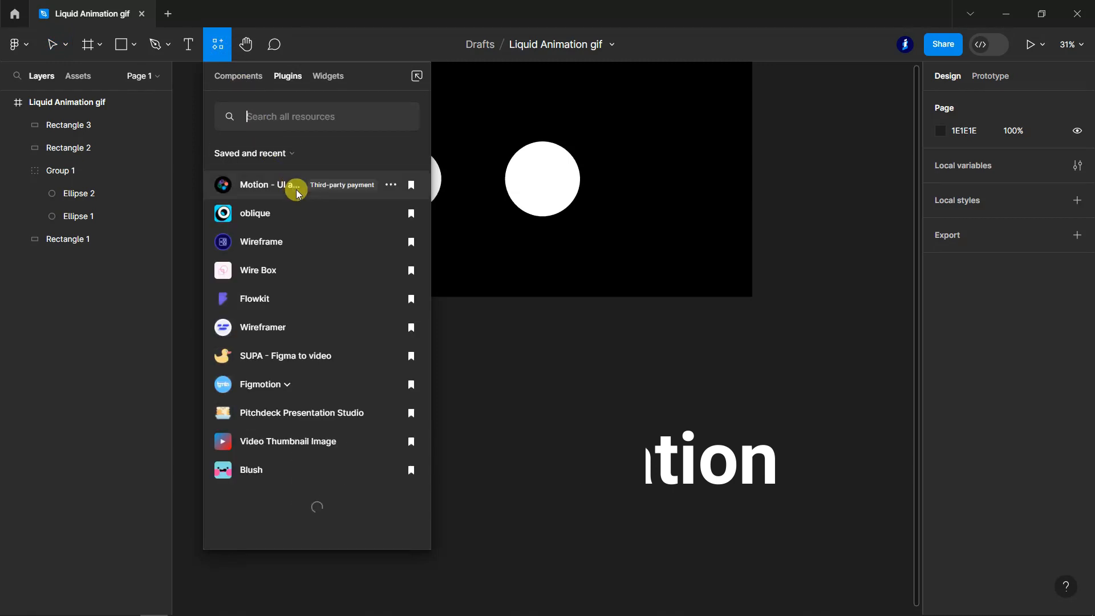
{"action": "left_click", "coordinate": [297, 191]}
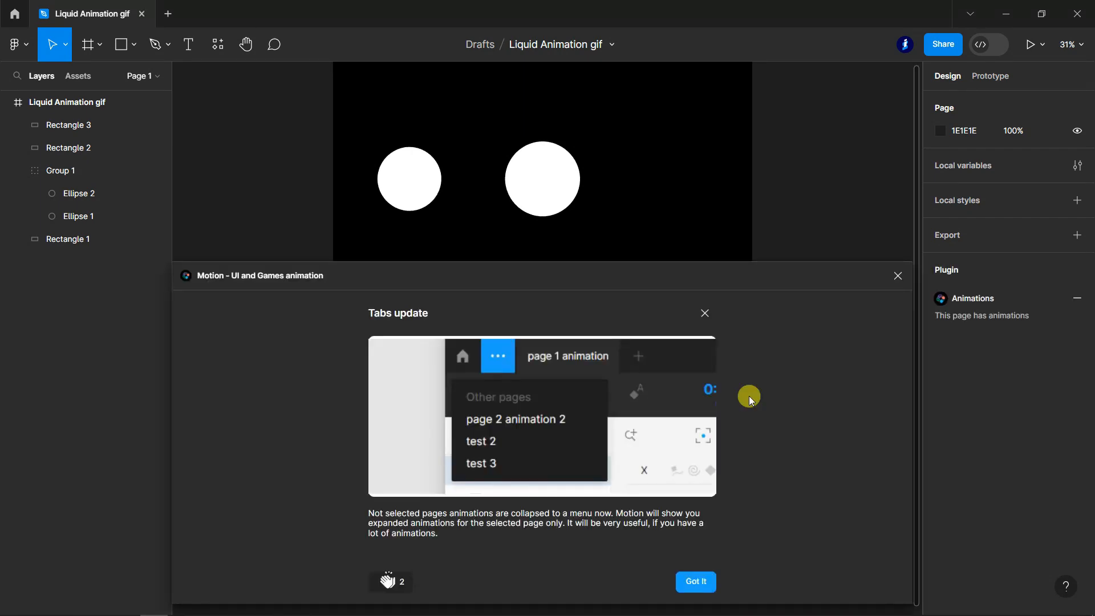
{"action": "left_click", "coordinate": [709, 317]}
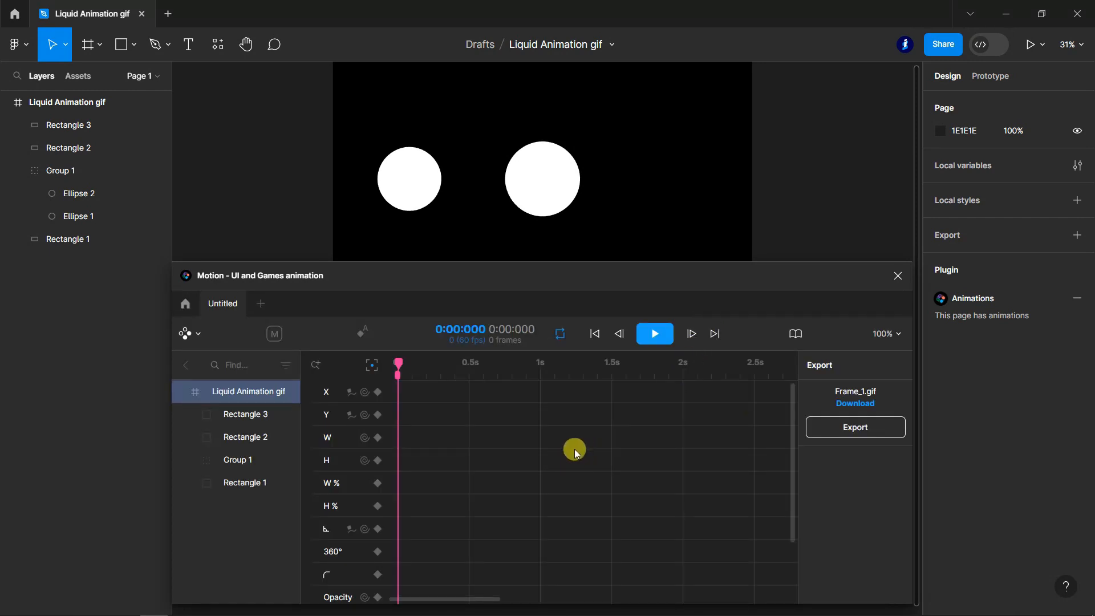
- Add an X-position keyframe for Ellipse 2 at 0 s and move the playhead to 0.5 s
{"action": "left_click", "coordinate": [203, 461]}
{"action": "left_click", "coordinate": [66, 193]}
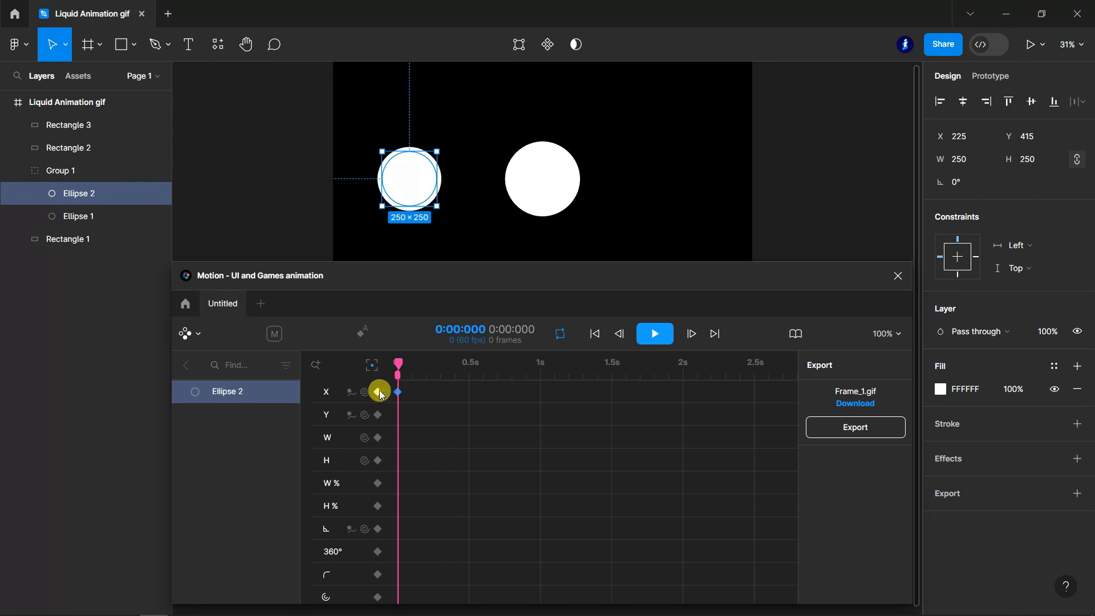
{"action": "left_click", "coordinate": [379, 392]}
{"action": "left_click_drag", "start_coordinate": [398, 362], "coordinate": [467, 372]}
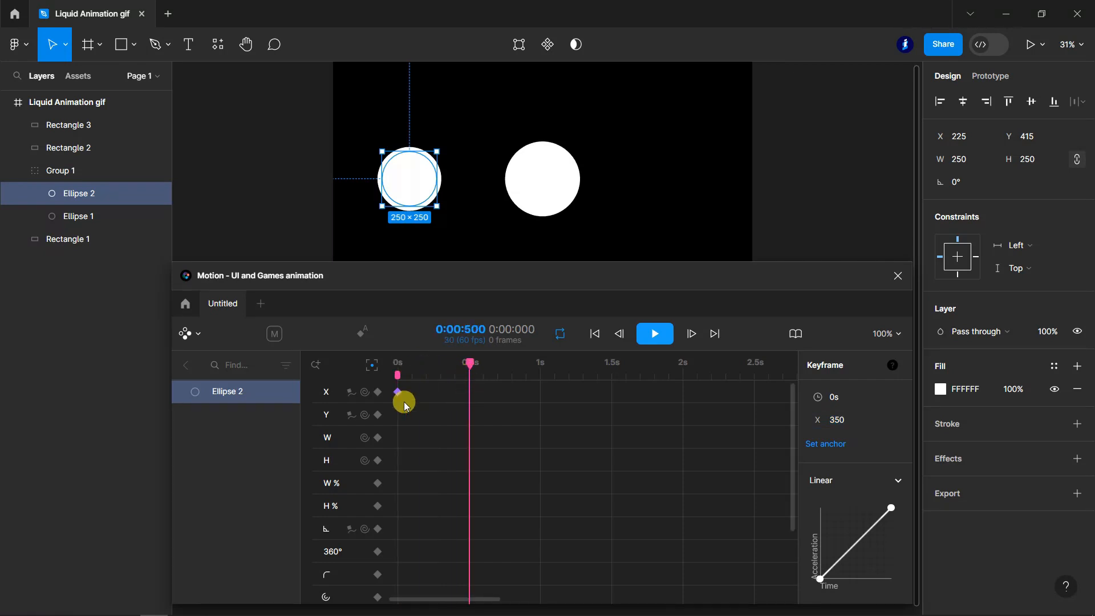
- Add an X-position keyframe for Ellipse 2 at 0.5 s with a value of 950
{"action": "left_click", "coordinate": [378, 392]}
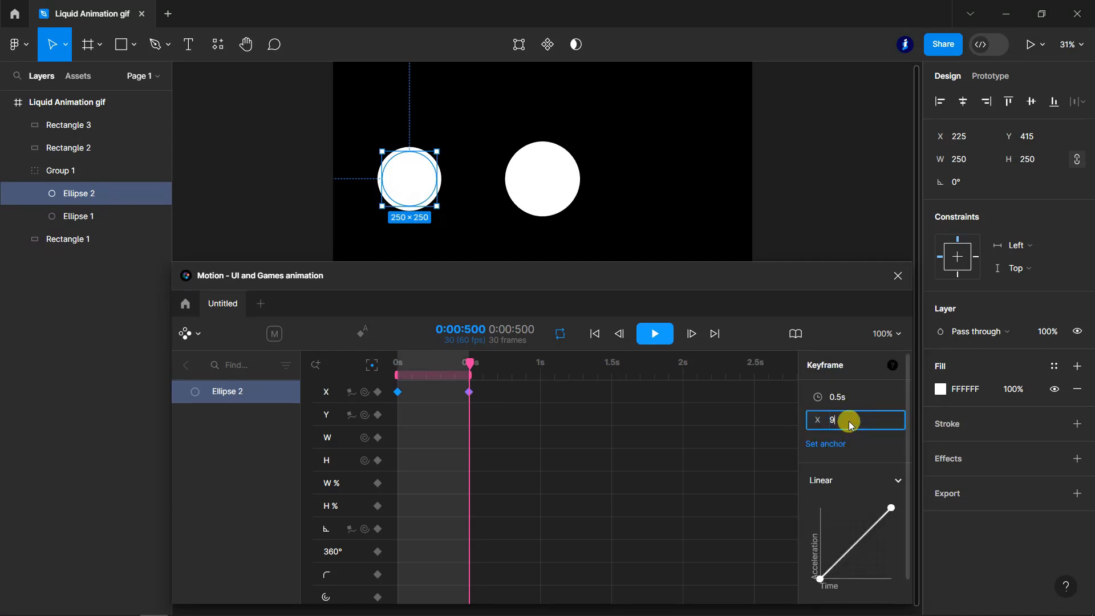
{"action": "type", "text": "950"}
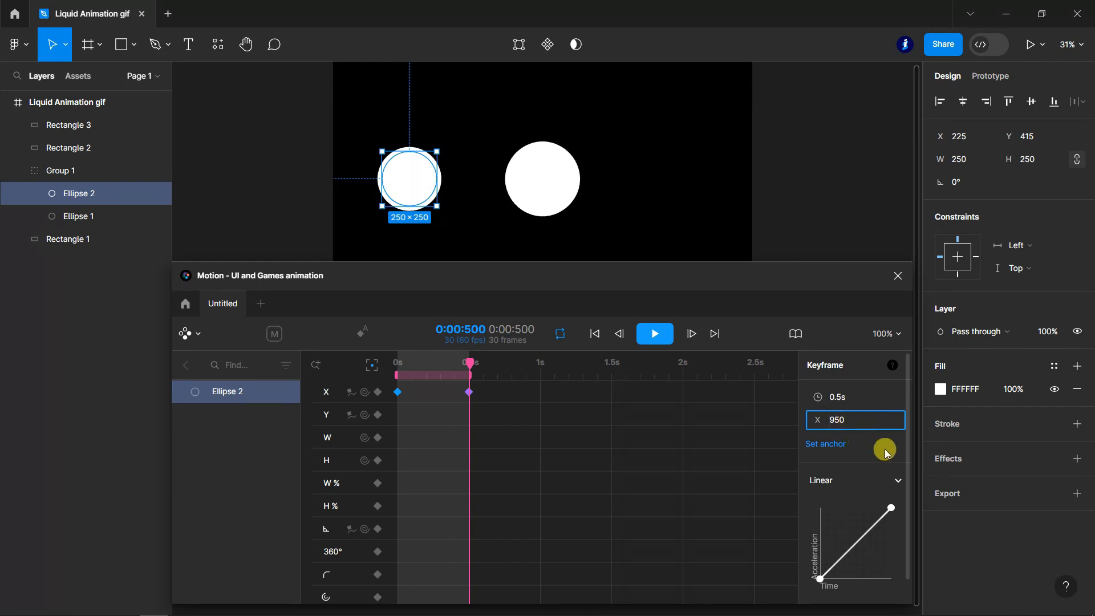
{"action": "key", "text": "Return"}
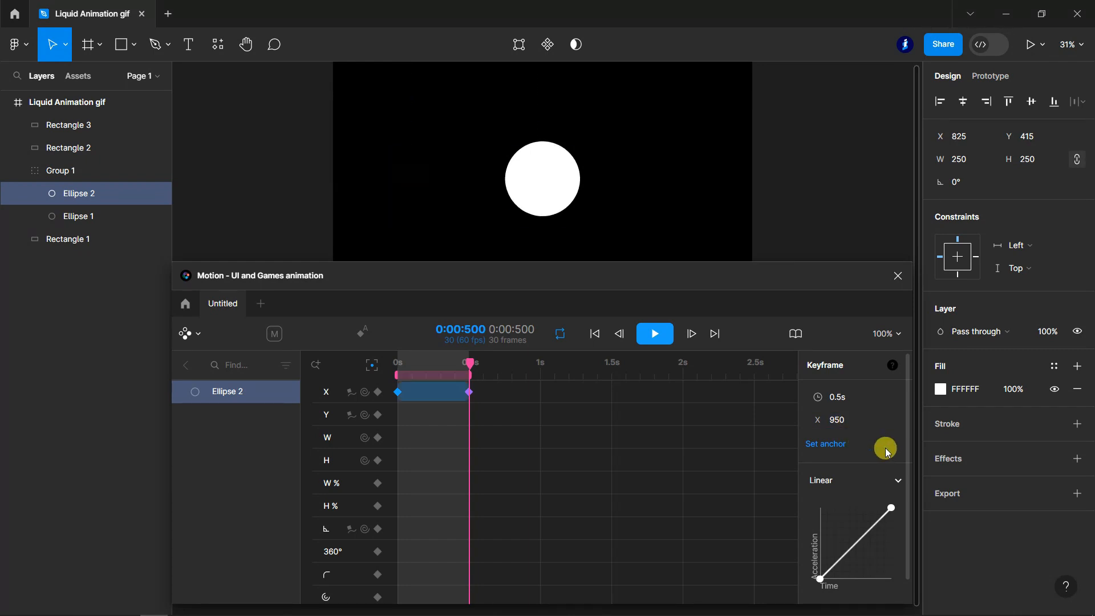
- Add an X-position keyframe for Ellipse 2 at 1 s with a value of 1550
{"action": "left_click_drag", "start_coordinate": [479, 363], "coordinate": [542, 375]}
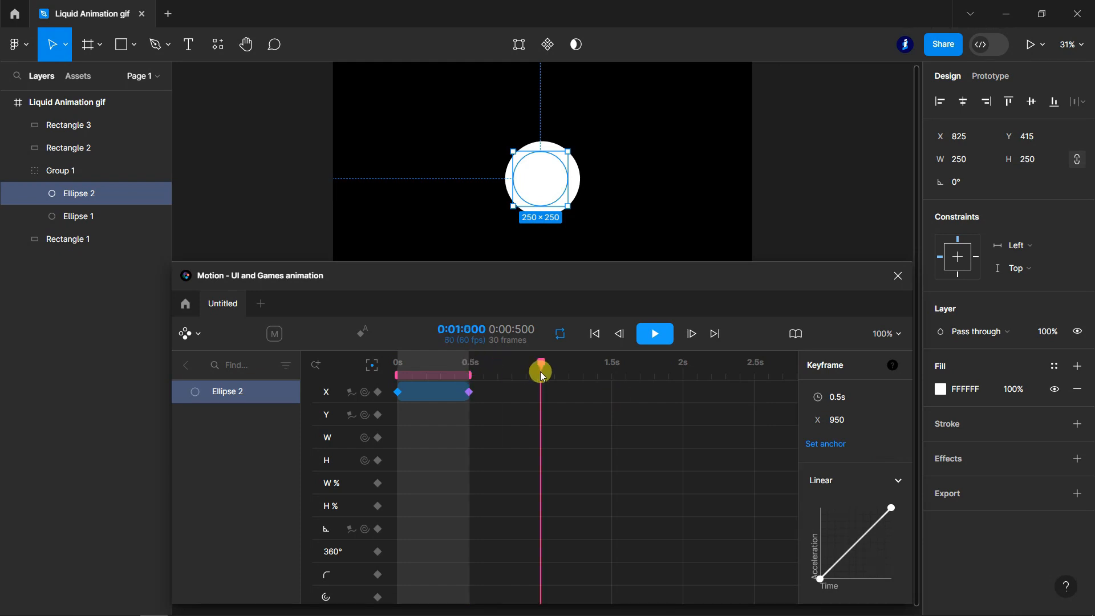
{"action": "left_click", "coordinate": [376, 392]}
{"action": "left_click", "coordinate": [856, 423]}
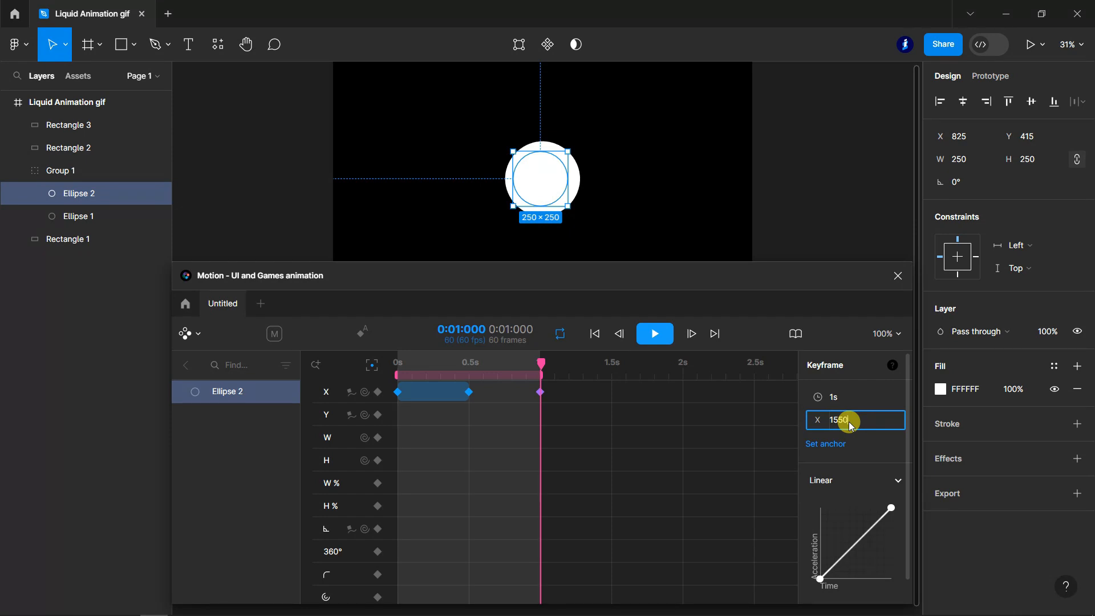
{"action": "left_click", "coordinate": [887, 449]}
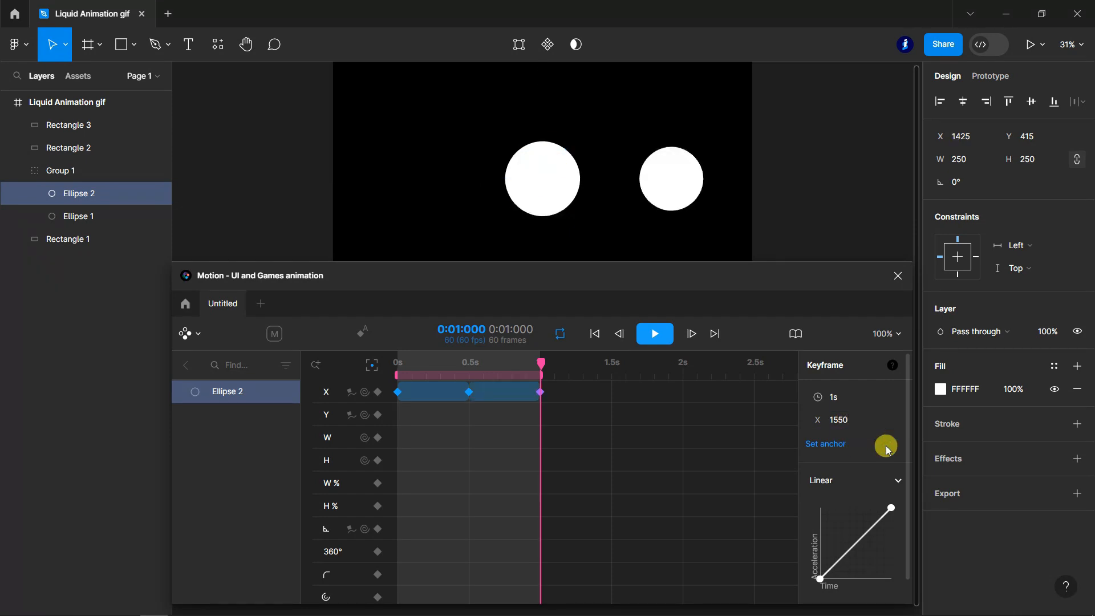
- Add an X-position keyframe for Ellipse 2 at 1.5 s with a value of 950
{"action": "left_click_drag", "start_coordinate": [542, 366], "coordinate": [613, 376]}
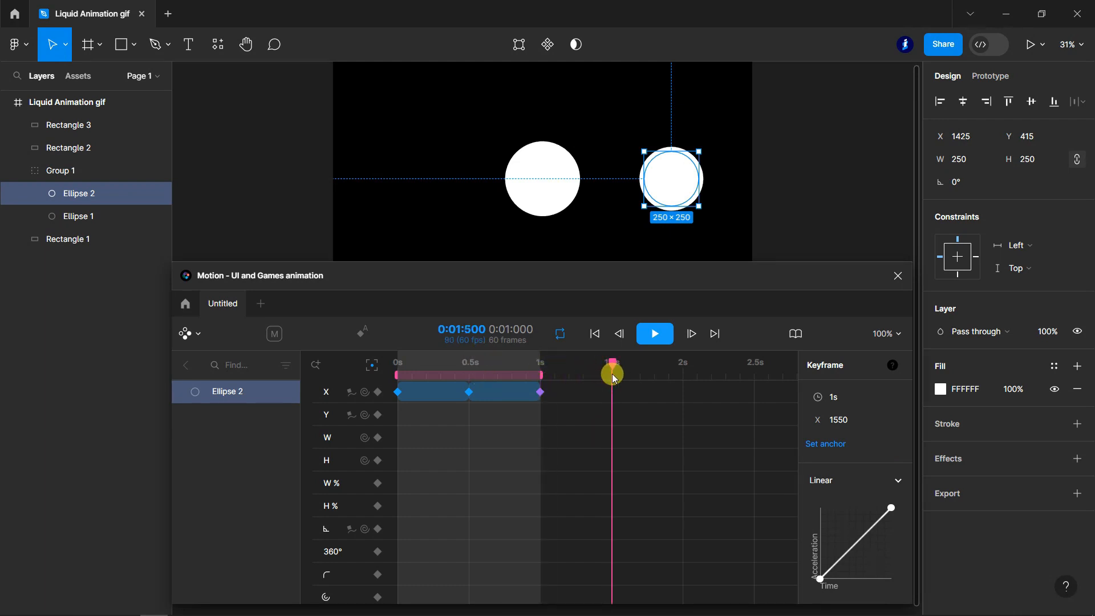
{"action": "left_click", "coordinate": [378, 392]}
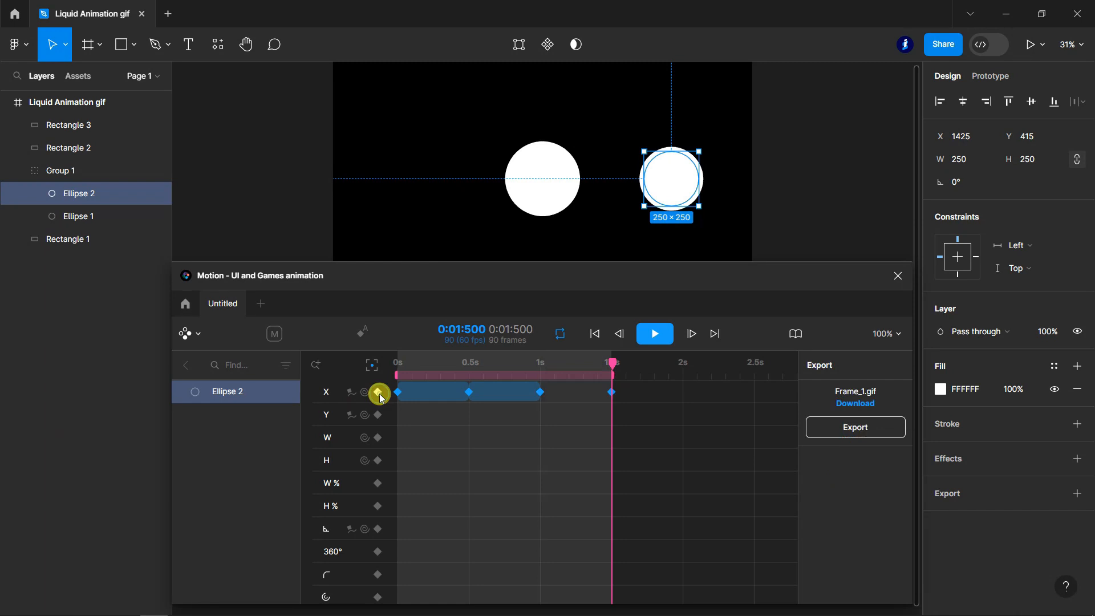
{"action": "left_click", "coordinate": [854, 423]}
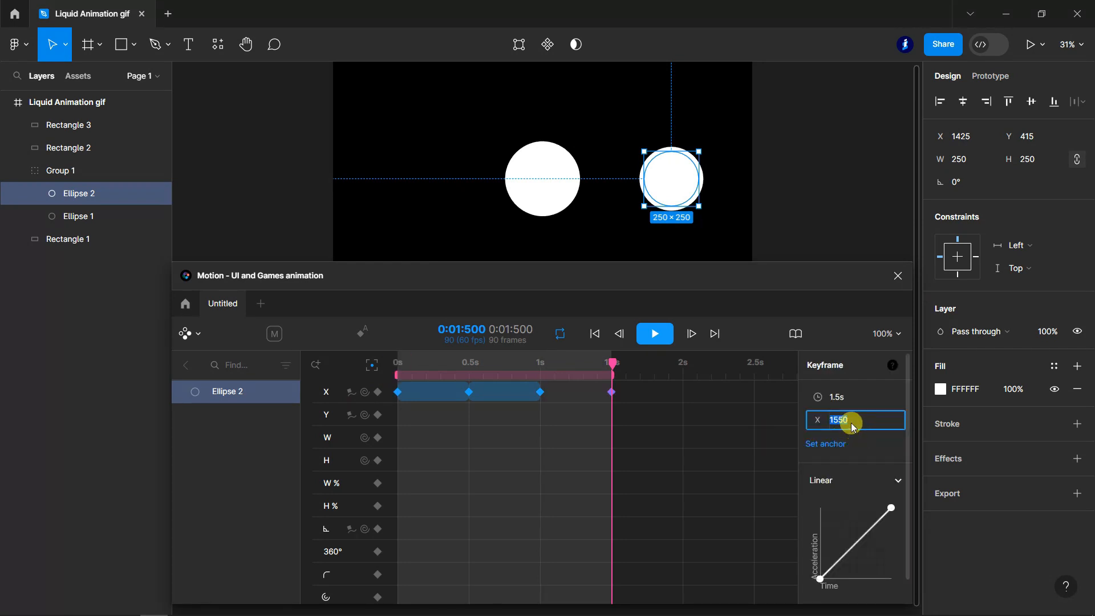
{"action": "type", "text": "950"}
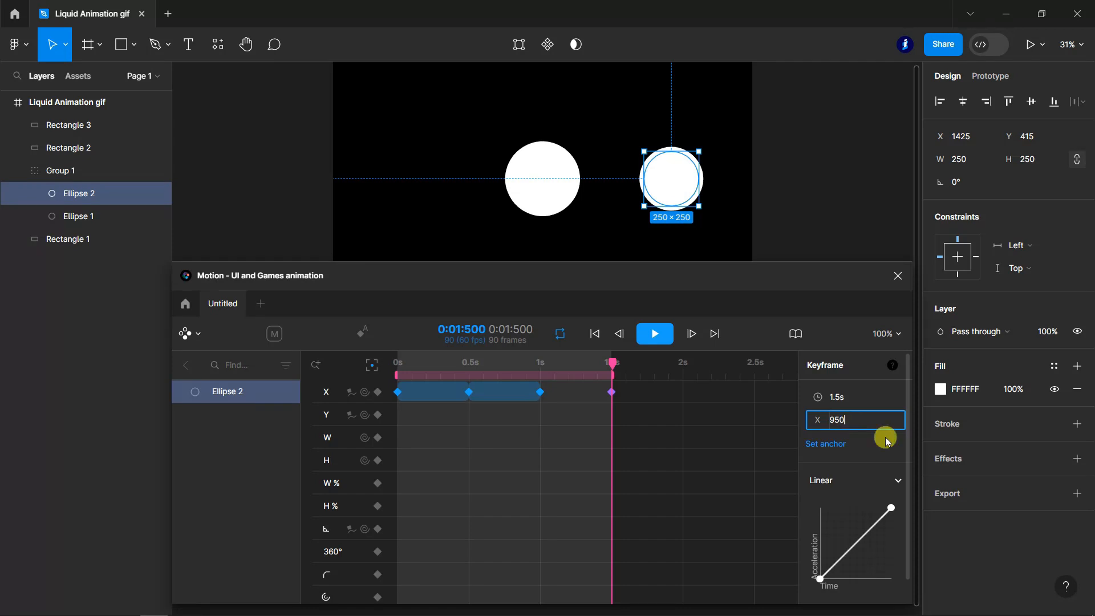
{"action": "left_click", "coordinate": [889, 447]}
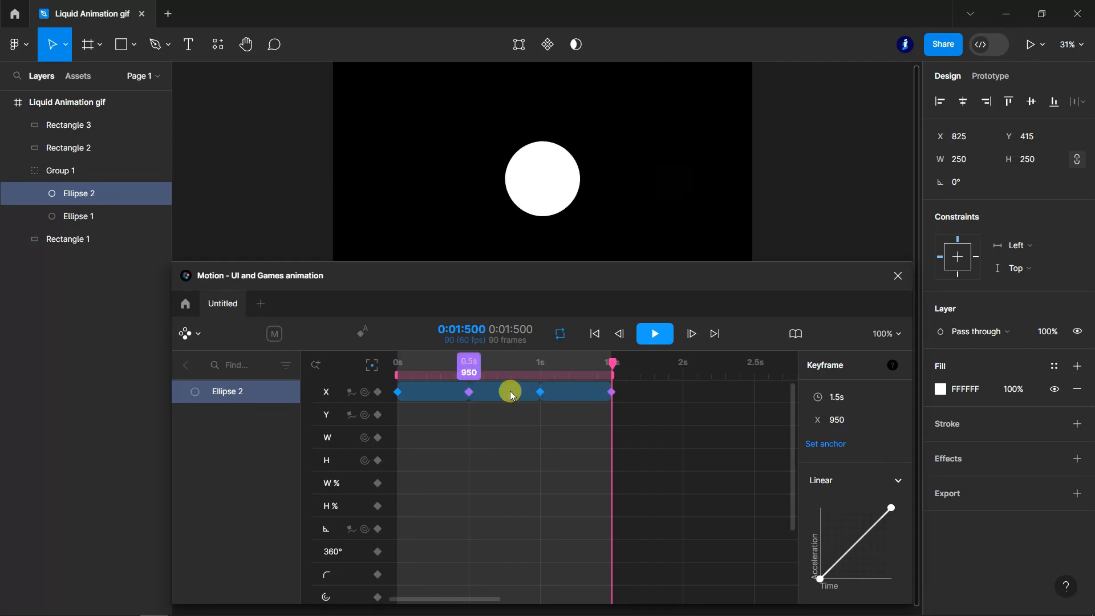
- Add an X-position keyframe for Ellipse 2 at 2 s with a value of 350
{"action": "left_click_drag", "start_coordinate": [613, 366], "coordinate": [683, 369]}
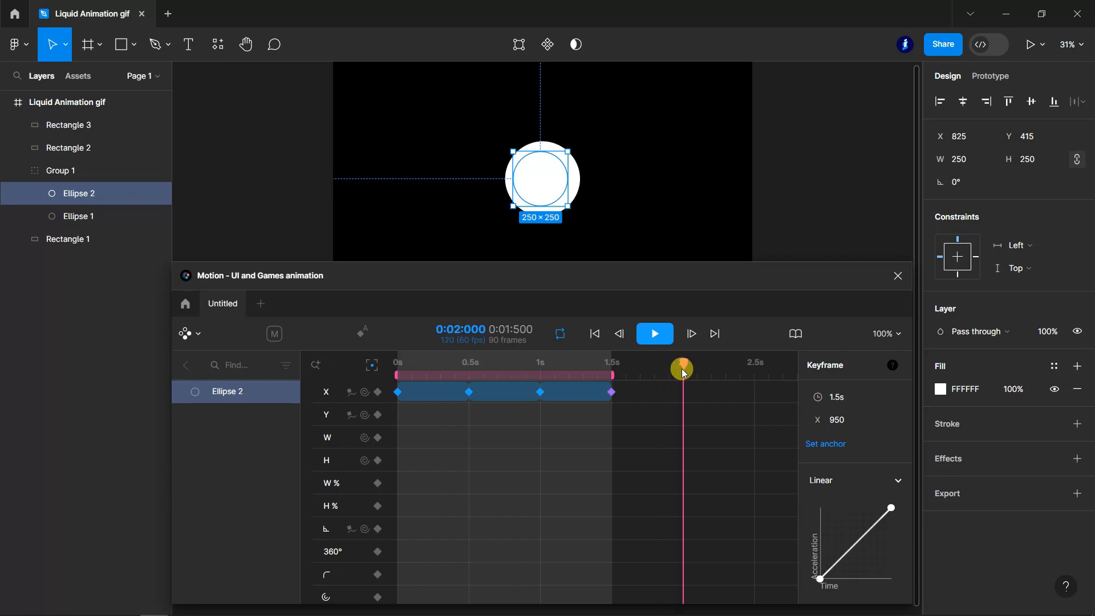
{"action": "left_click", "coordinate": [376, 394]}
{"action": "left_click", "coordinate": [377, 392]}
{"action": "left_click", "coordinate": [377, 392]}
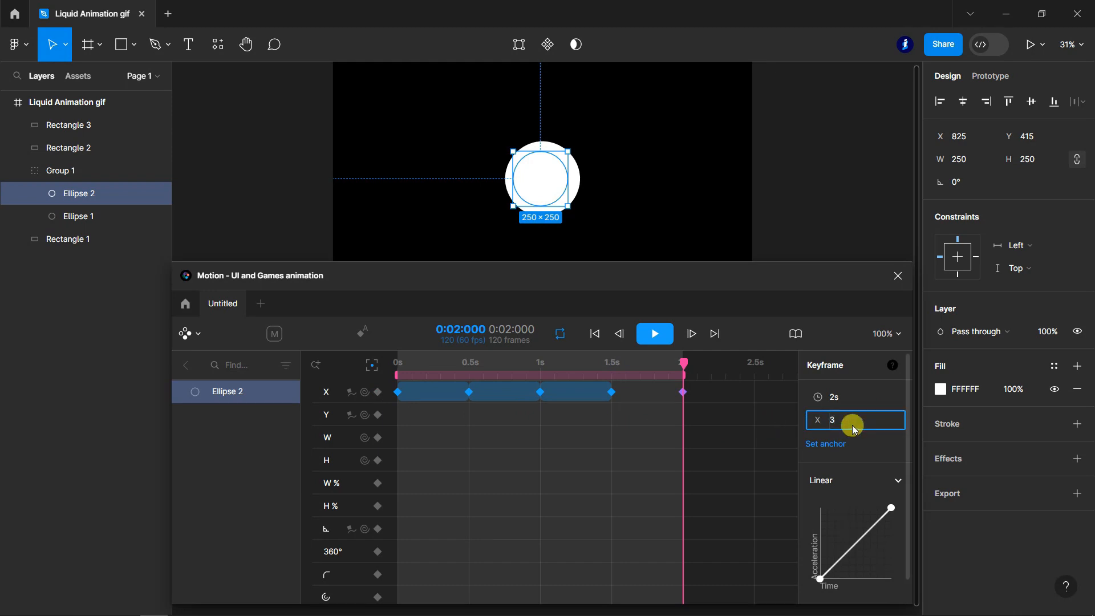
{"action": "type", "text": "350"}
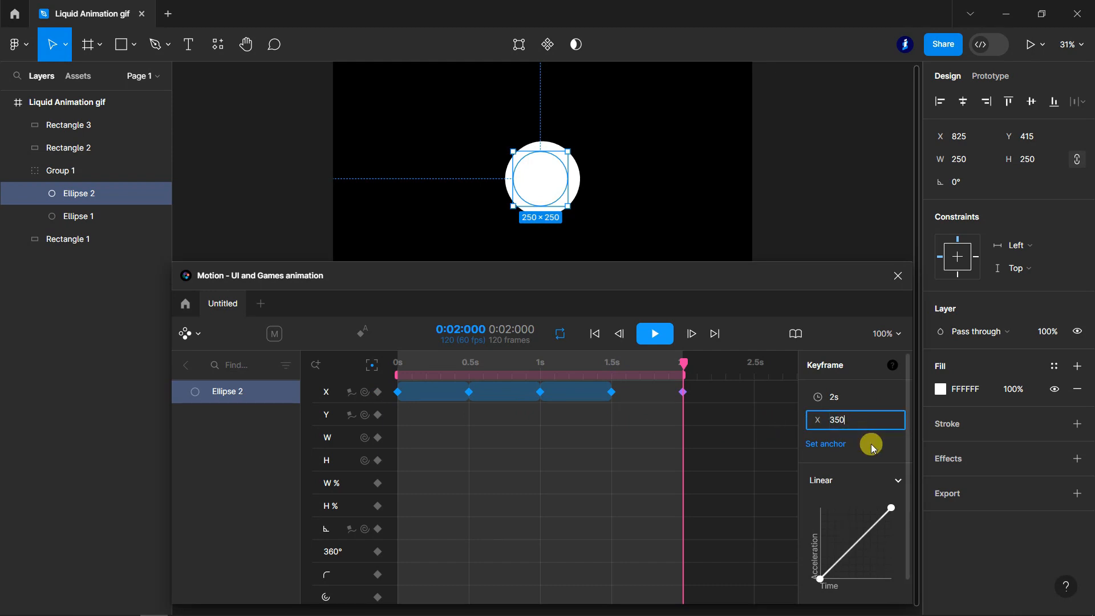
{"action": "left_click", "coordinate": [882, 446]}
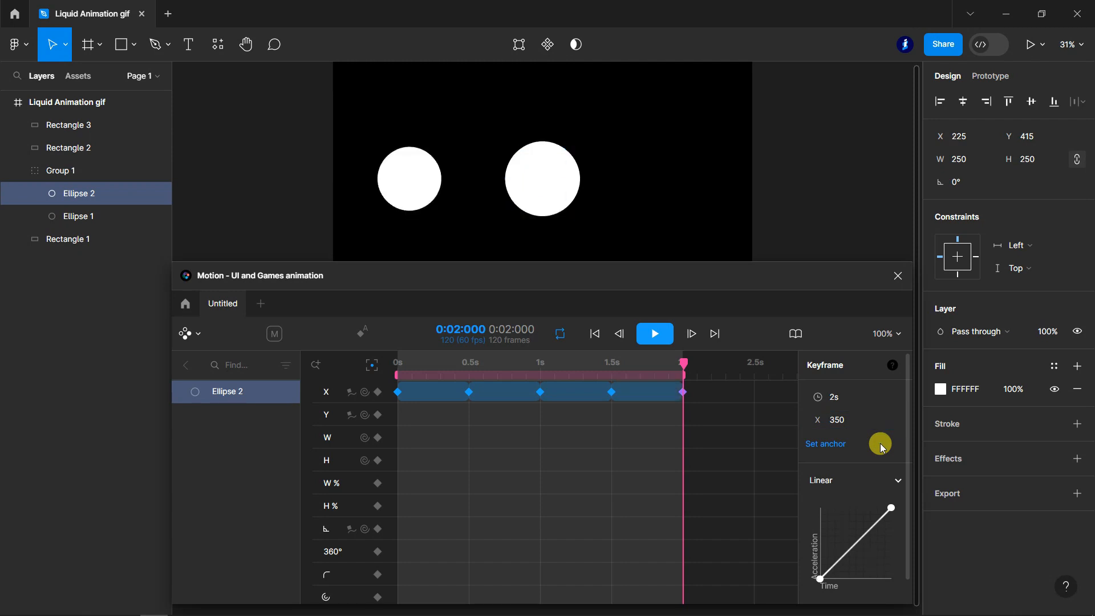
- Scrub back through the timeline, then play and pause Ellipse 2's horizontal movement to check it
{"action": "left_click_drag", "start_coordinate": [675, 368], "coordinate": [453, 374]}
{"action": "left_click", "coordinate": [655, 334]}
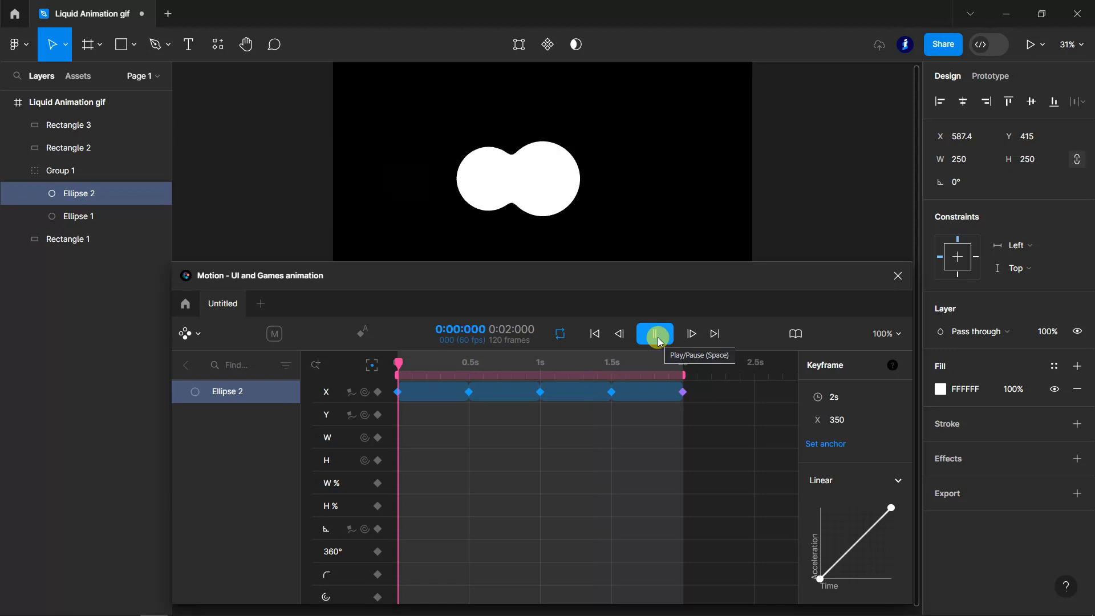
{"action": "left_click", "coordinate": [656, 334]}
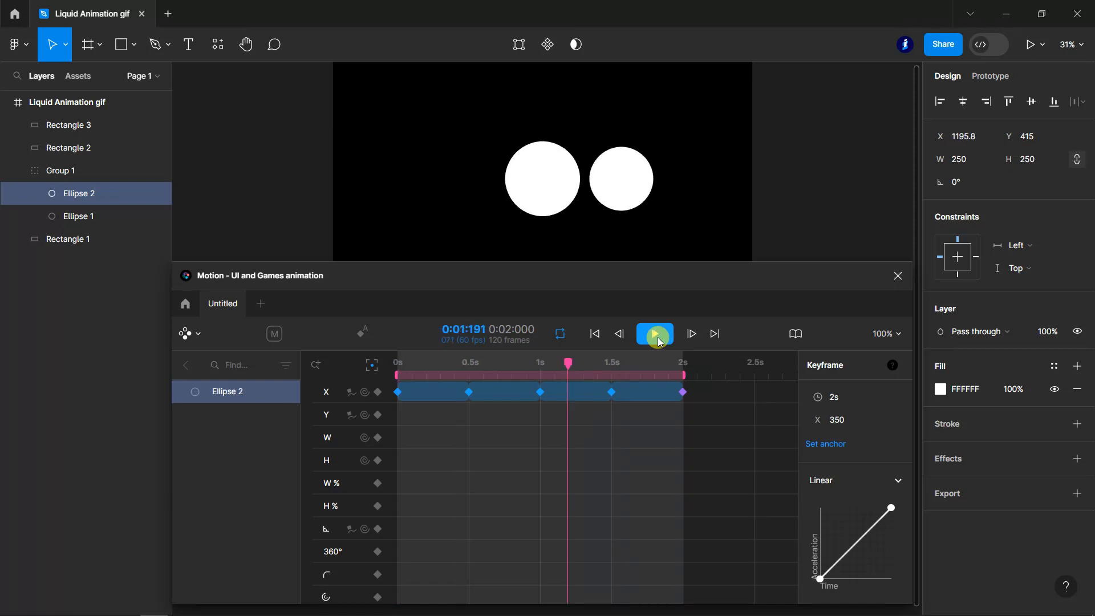
- Add width keyframes for Ellipse 2: 250 at 0 s and 100 at 0.5 s
{"action": "left_click_drag", "start_coordinate": [569, 363], "coordinate": [379, 472]}
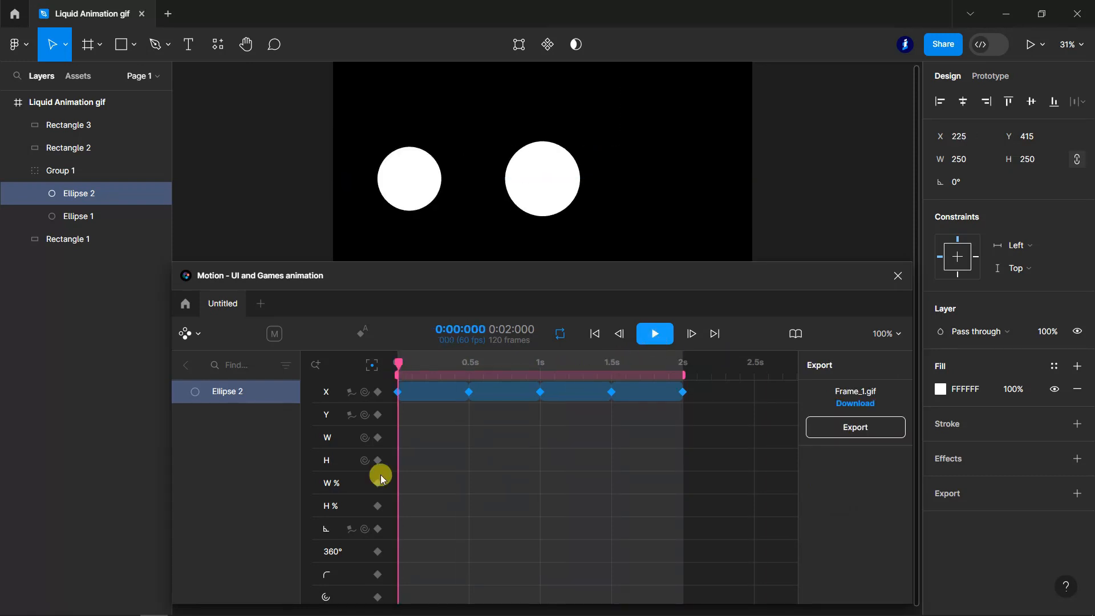
{"action": "left_click", "coordinate": [377, 440]}
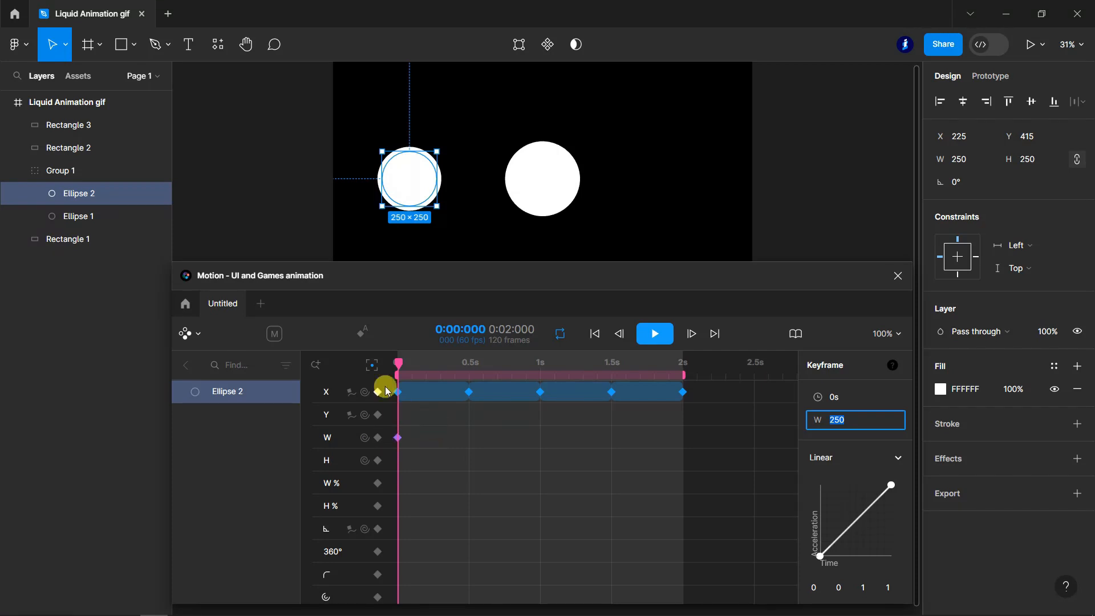
{"action": "left_click_drag", "start_coordinate": [401, 369], "coordinate": [468, 372]}
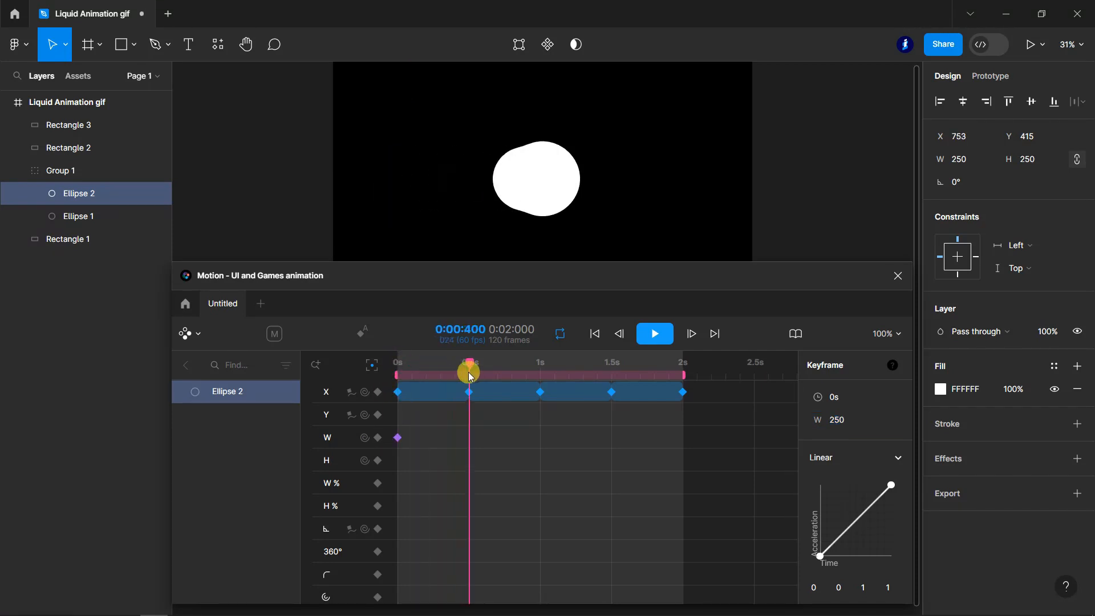
{"action": "left_click", "coordinate": [378, 438]}
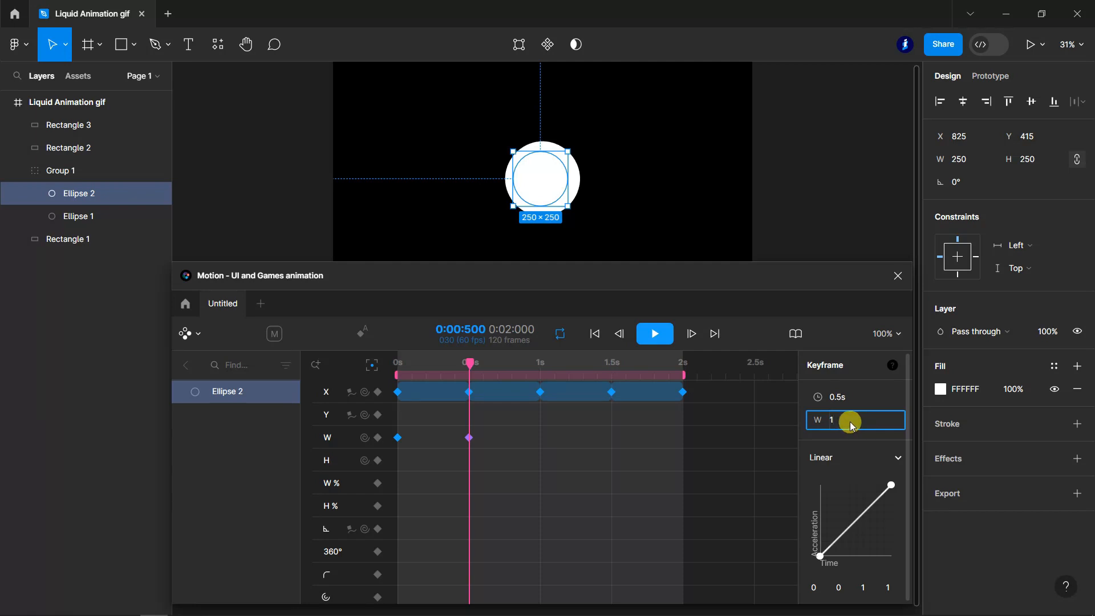
{"action": "left_click", "coordinate": [897, 382]}
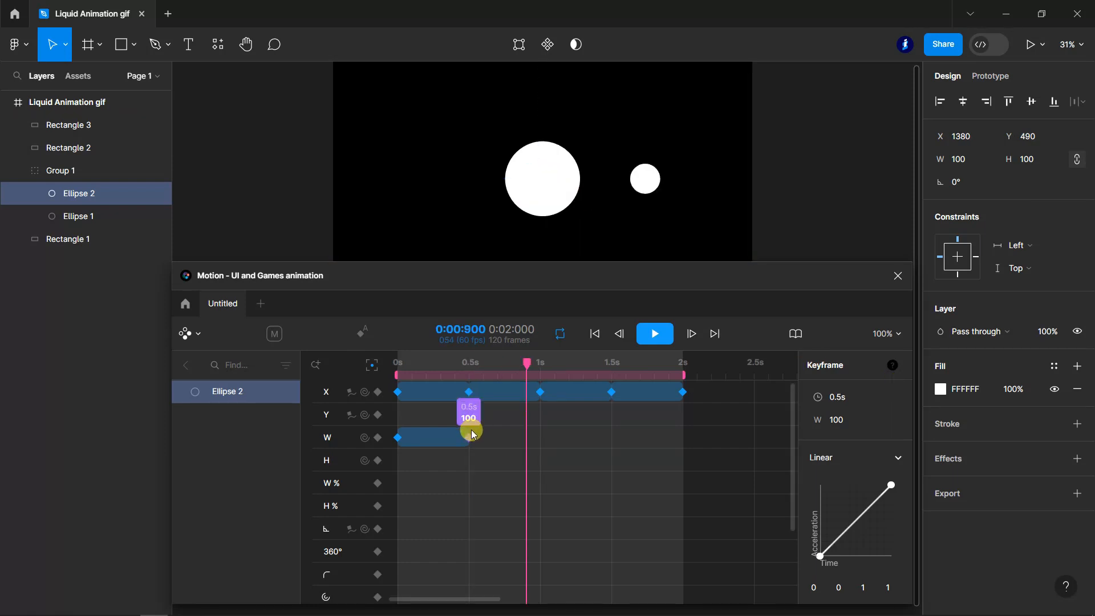
- Add a width keyframe for Ellipse 2 at 1 s with a value of 250
{"action": "left_click_drag", "start_coordinate": [526, 363], "coordinate": [543, 399]}
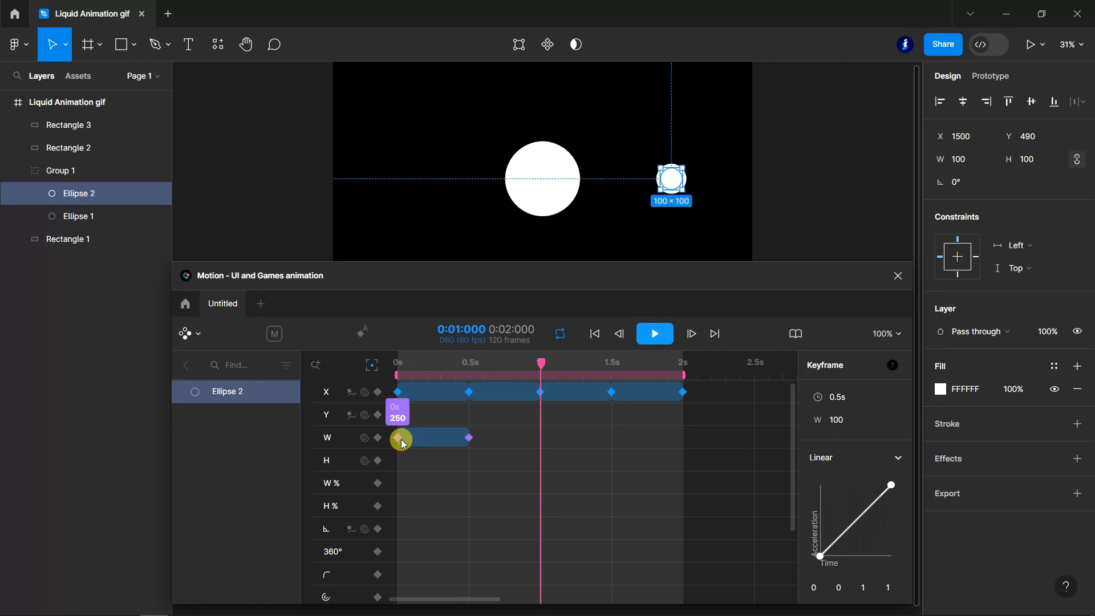
{"action": "left_click", "coordinate": [377, 438]}
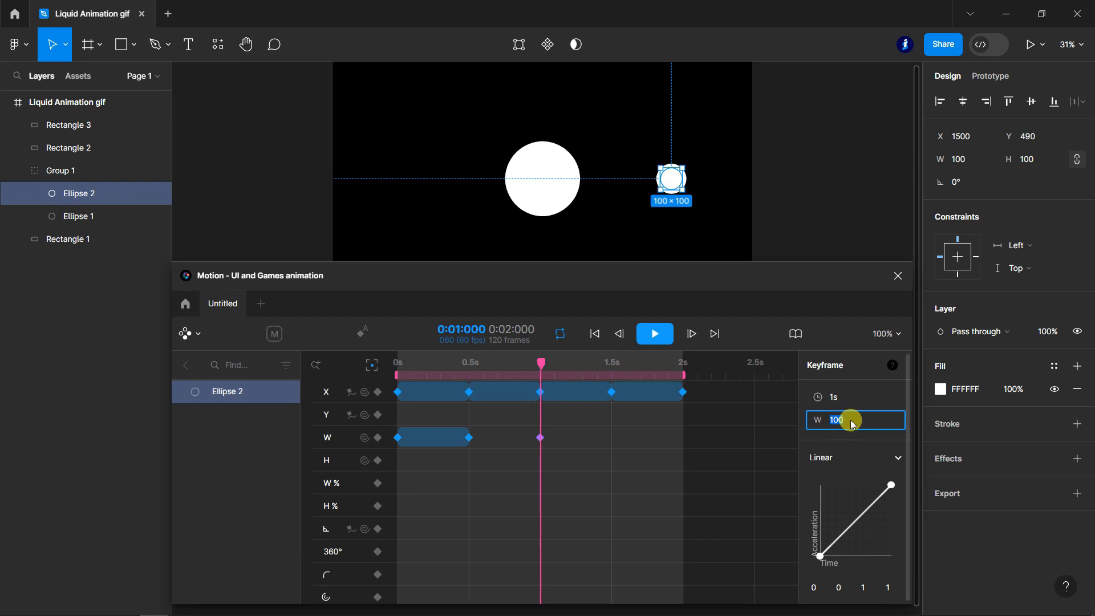
{"action": "type", "text": "350"}
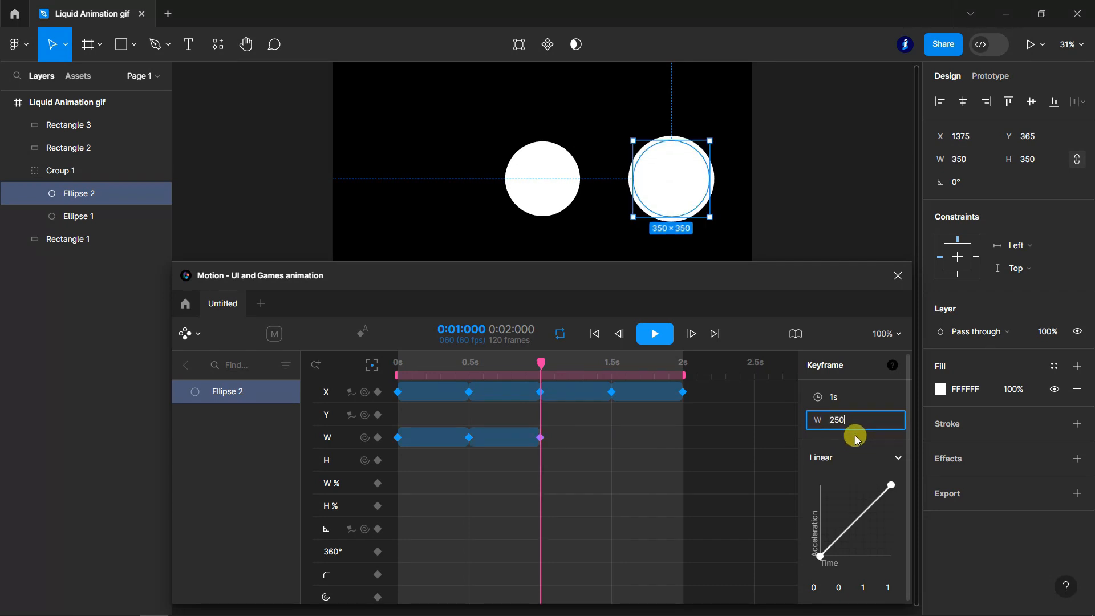
{"action": "left_click", "coordinate": [876, 438]}
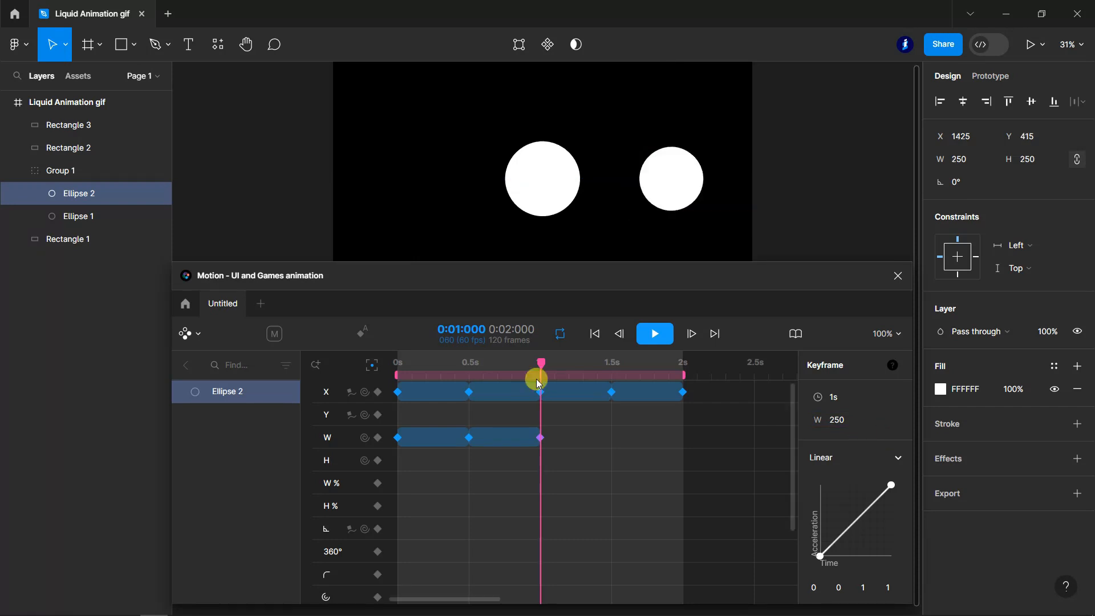
- Add a width keyframe for Ellipse 2 at 1.5 s with a value of 500
{"action": "left_click_drag", "start_coordinate": [543, 366], "coordinate": [614, 379]}
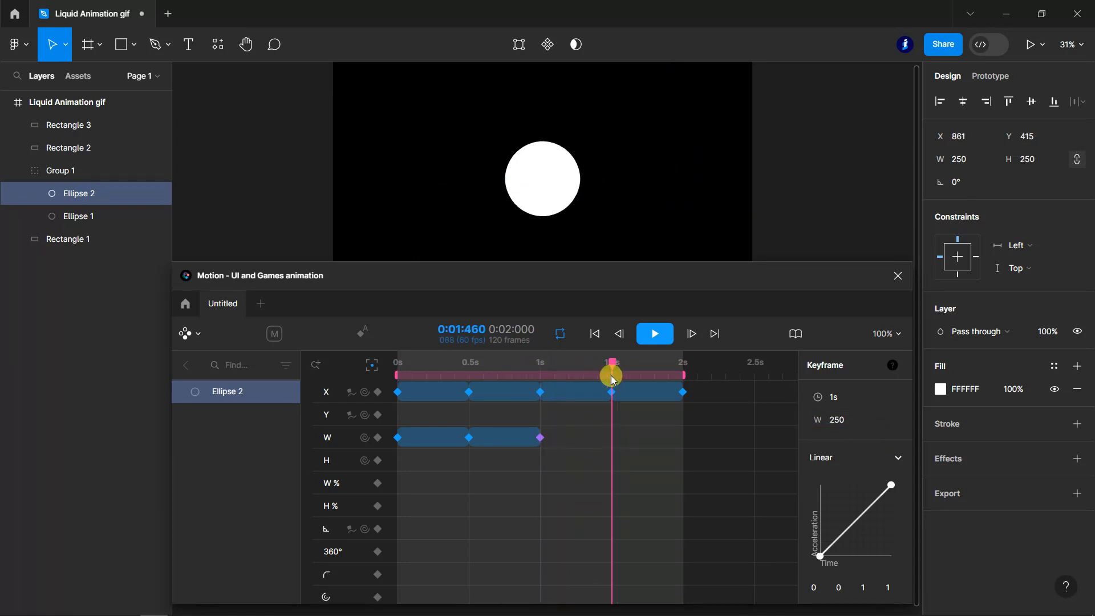
{"action": "left_click", "coordinate": [379, 438]}
{"action": "left_click", "coordinate": [379, 438]}
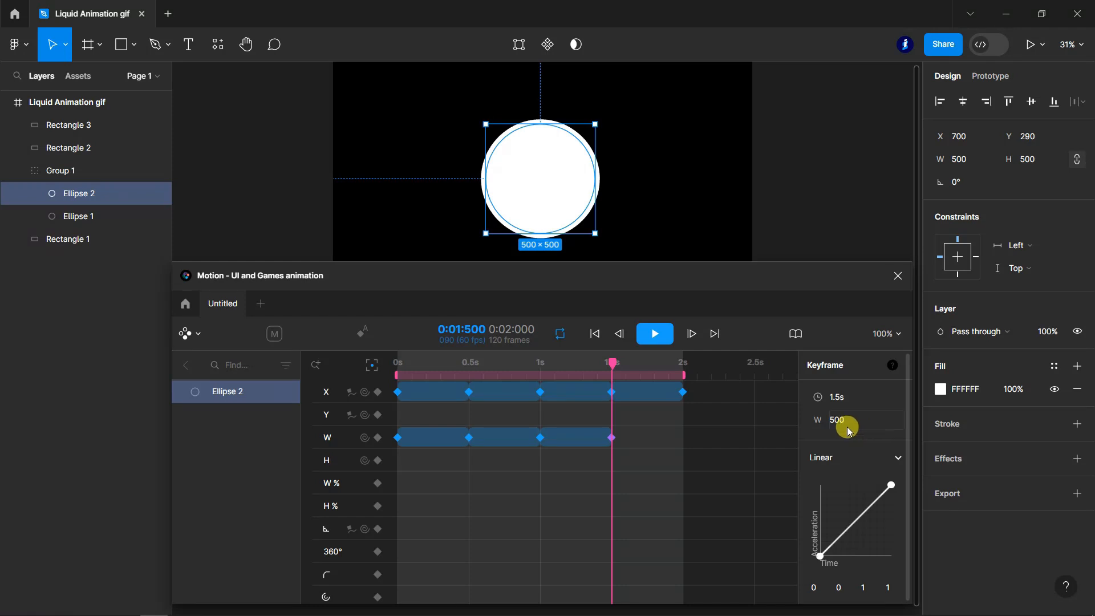
- Add a width keyframe of 250 for Ellipse 2 at 2 s and preview the combined movement and size animation
{"action": "left_click_drag", "start_coordinate": [613, 363], "coordinate": [687, 373]}
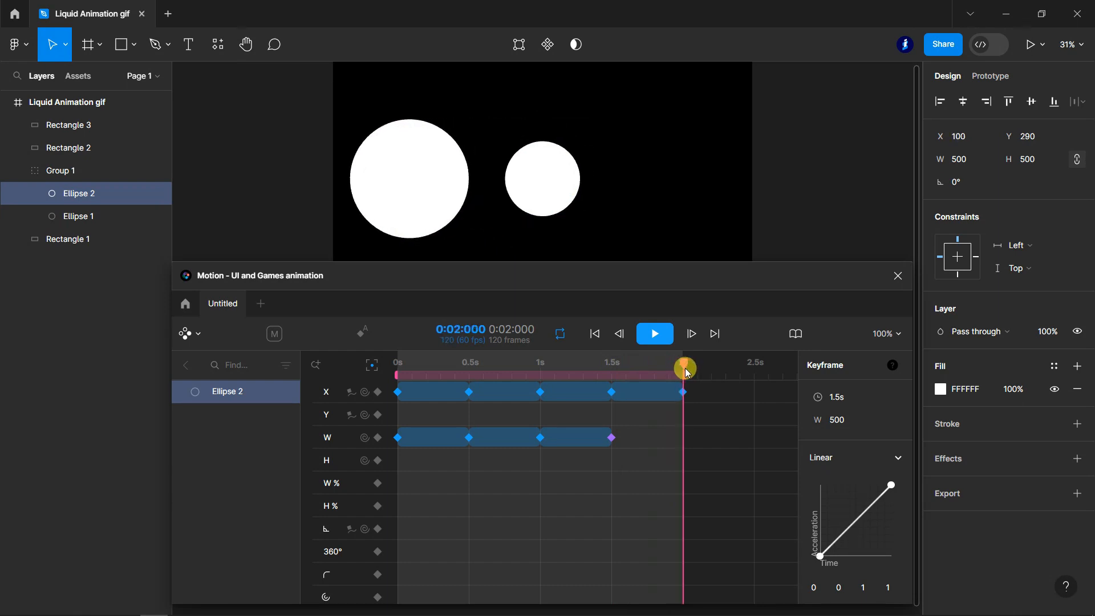
{"action": "left_click", "coordinate": [377, 437]}
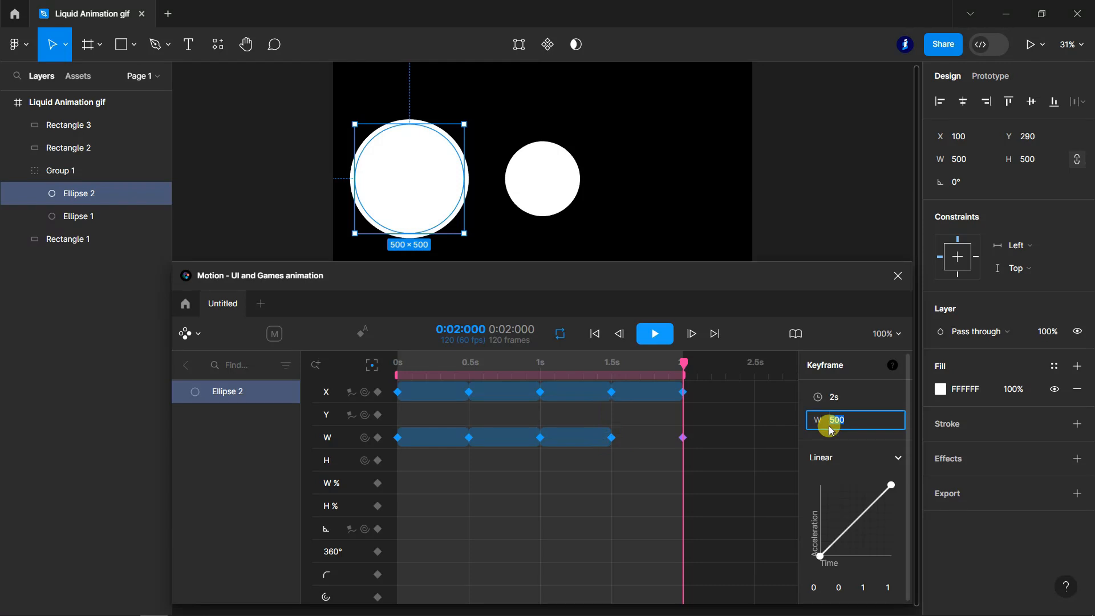
{"action": "type", "text": "250"}
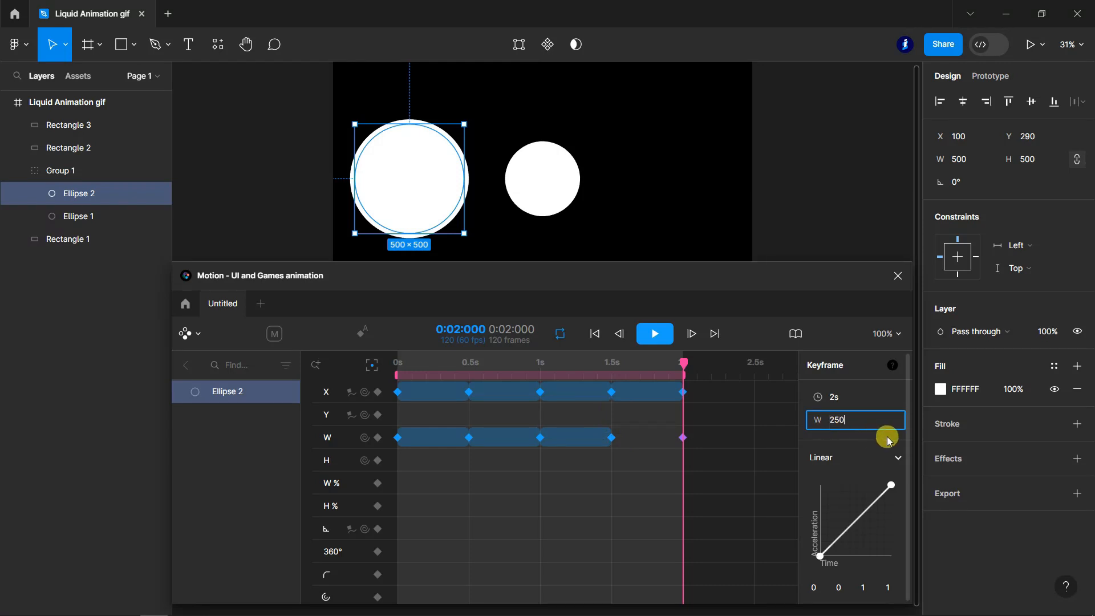
{"action": "key", "text": "Return"}
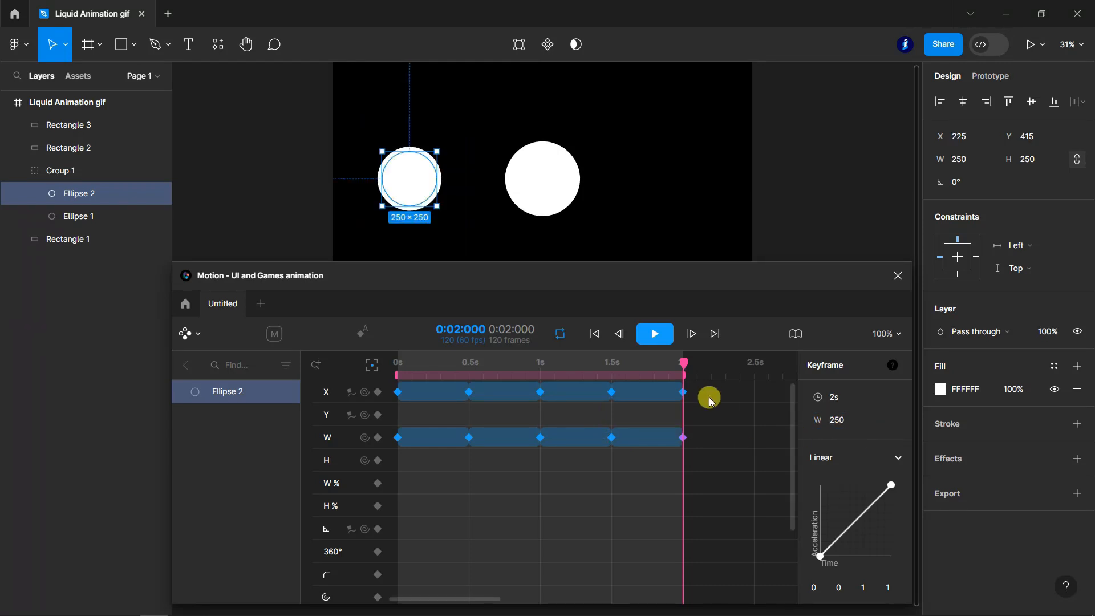
{"action": "left_click", "coordinate": [656, 336]}
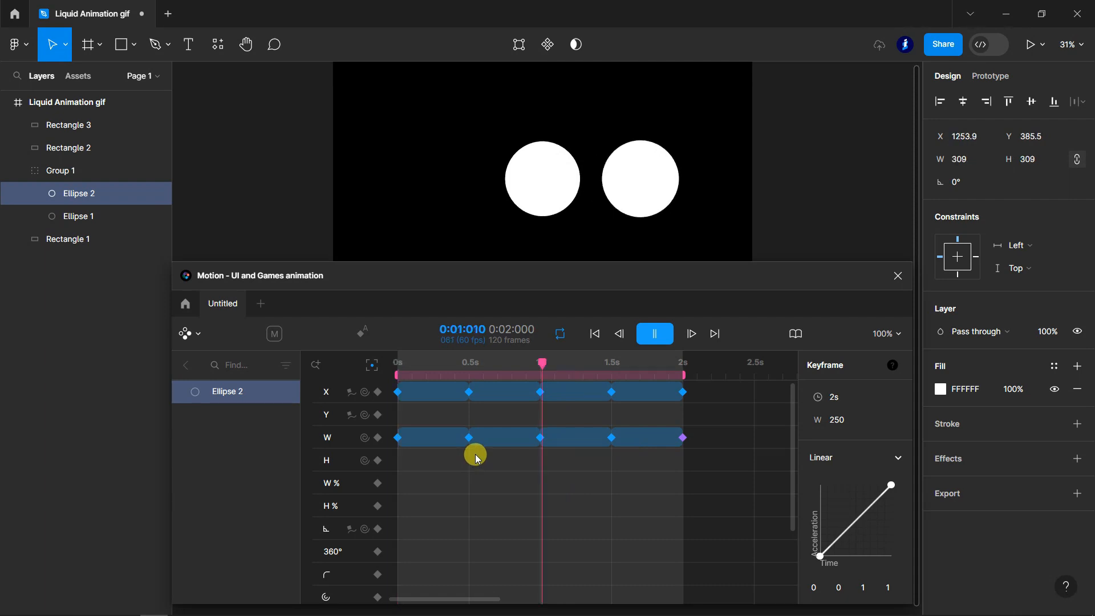
{"action": "key", "text": "space"}
- Add Y keyframes for Ellipse 1: 540 at 0 s and 560 at 0.5 s
{"action": "left_click", "coordinate": [67, 218]}
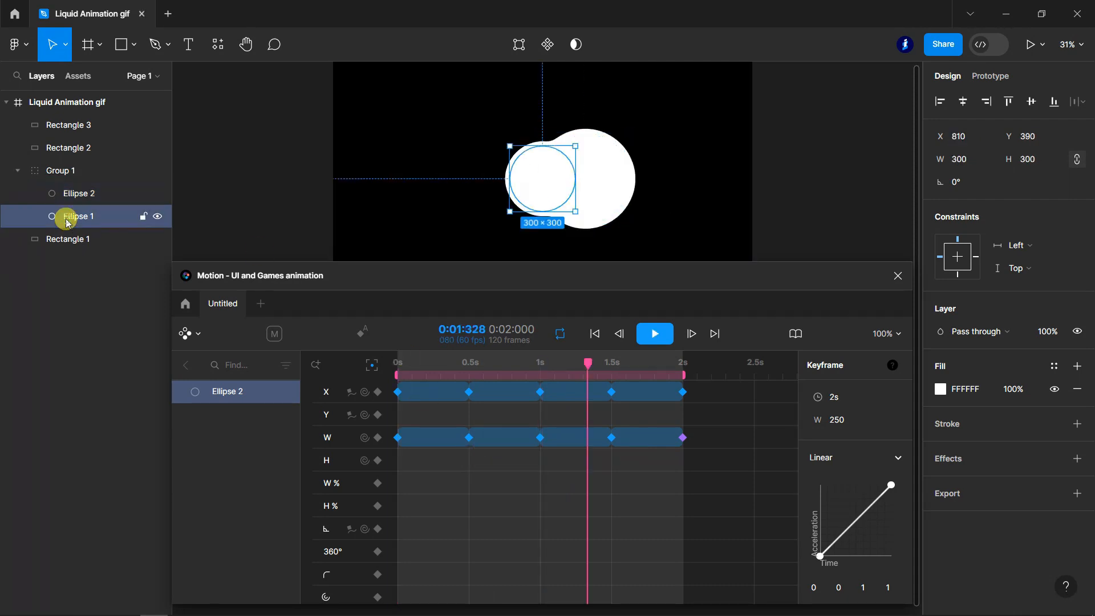
{"action": "left_click", "coordinate": [398, 377]}
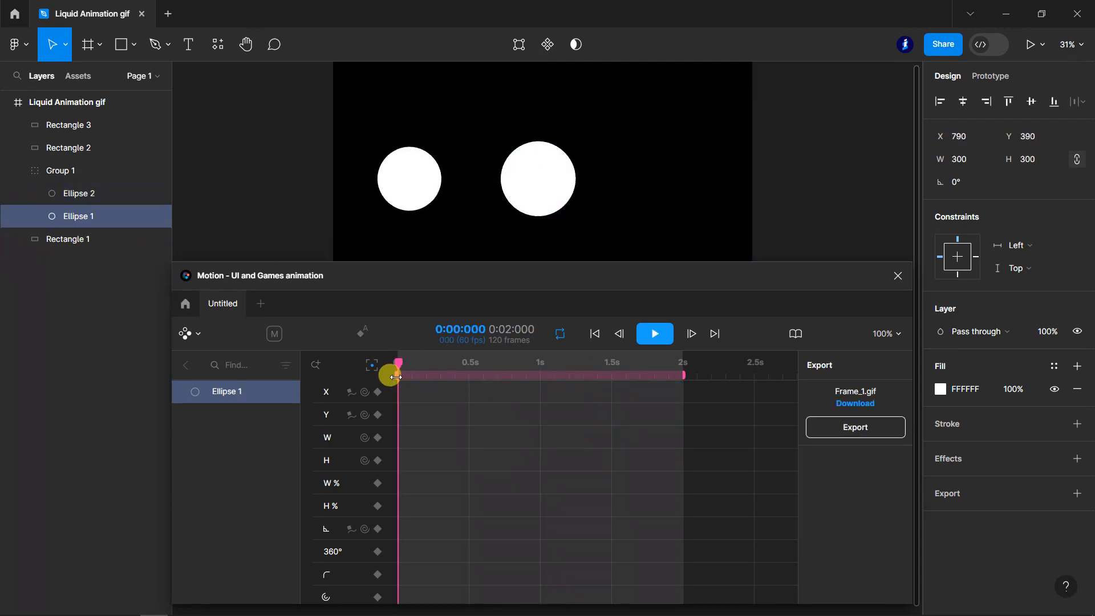
{"action": "left_click", "coordinate": [379, 415]}
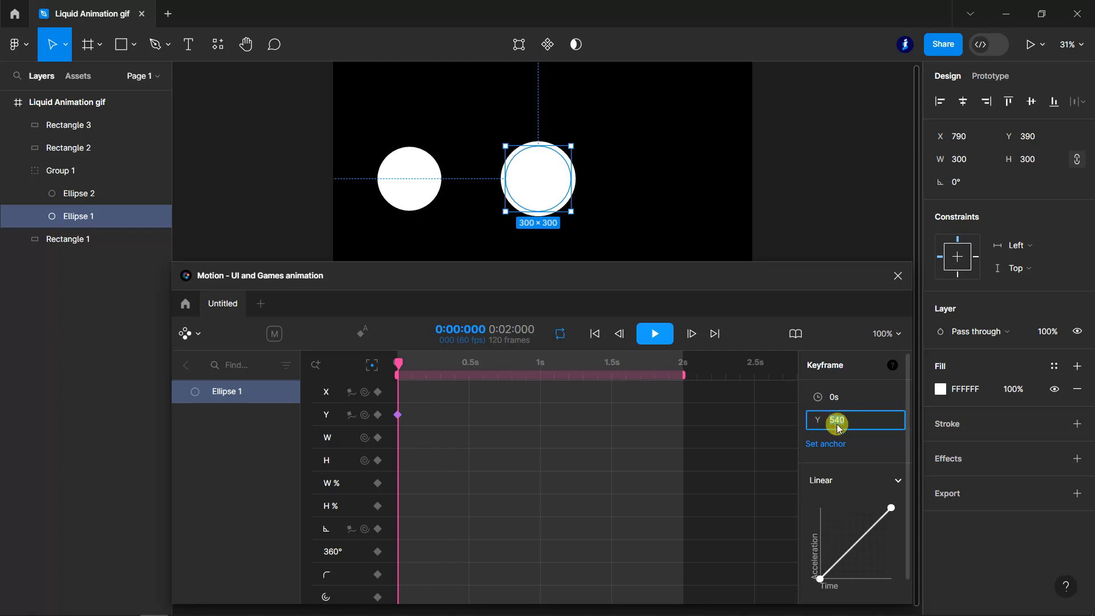
{"action": "left_click_drag", "start_coordinate": [399, 364], "coordinate": [470, 369]}
{"action": "left_click", "coordinate": [376, 416]}
{"action": "left_click", "coordinate": [377, 416]}
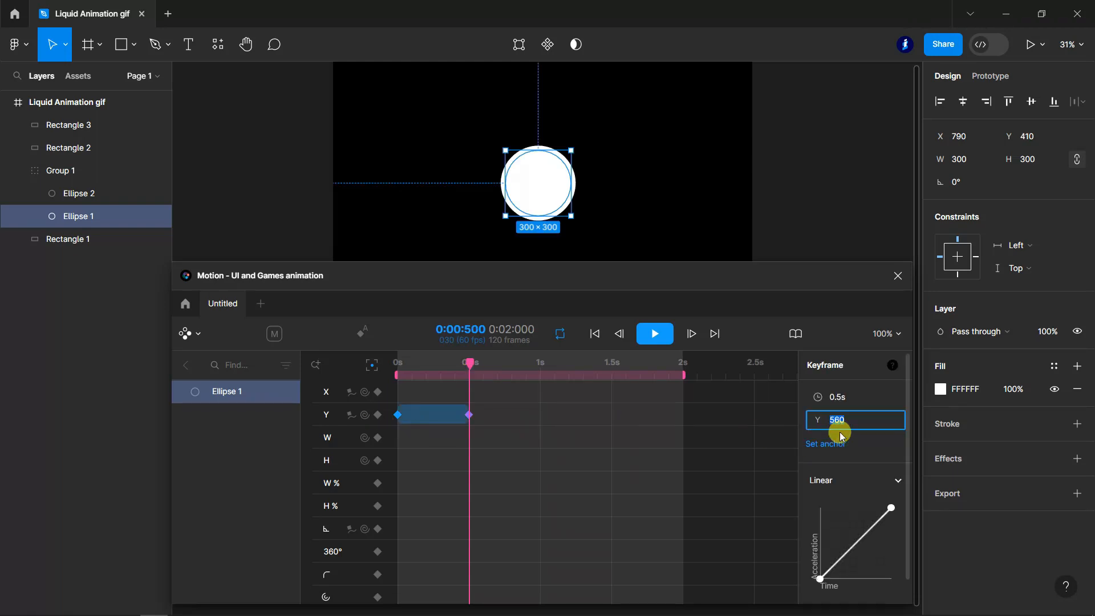
{"action": "mouse_move", "coordinate": [401, 419]}
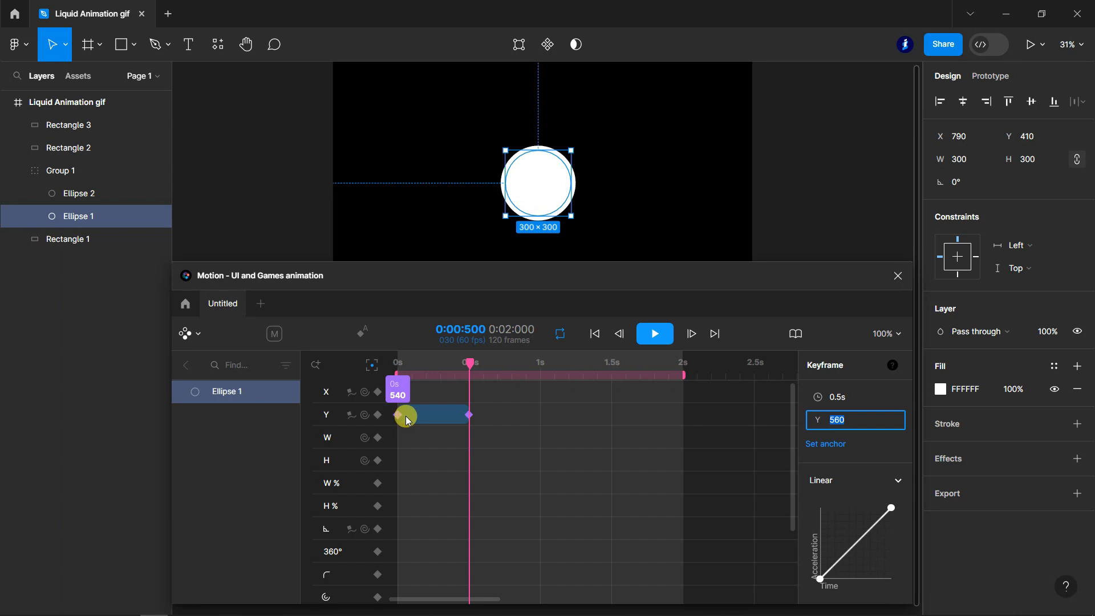
{"action": "mouse_move", "coordinate": [466, 425]}
- Add a Y keyframe for Ellipse 1 at 1 s with a value of 580
{"action": "left_click_drag", "start_coordinate": [471, 366], "coordinate": [540, 368]}
{"action": "left_click", "coordinate": [418, 415]}
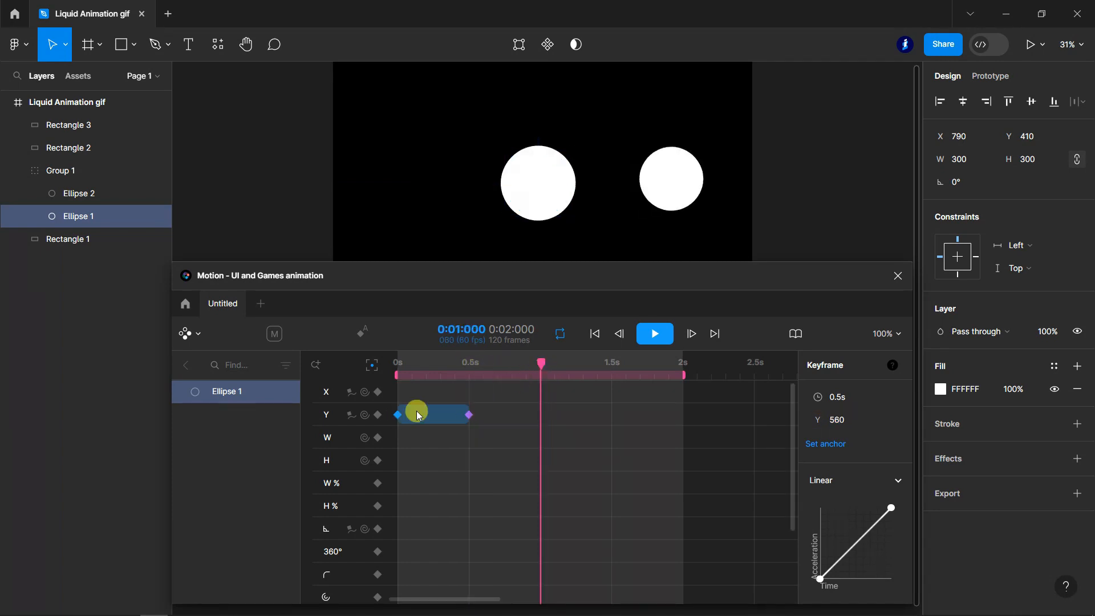
{"action": "left_click", "coordinate": [378, 415]}
{"action": "left_click", "coordinate": [539, 416]}
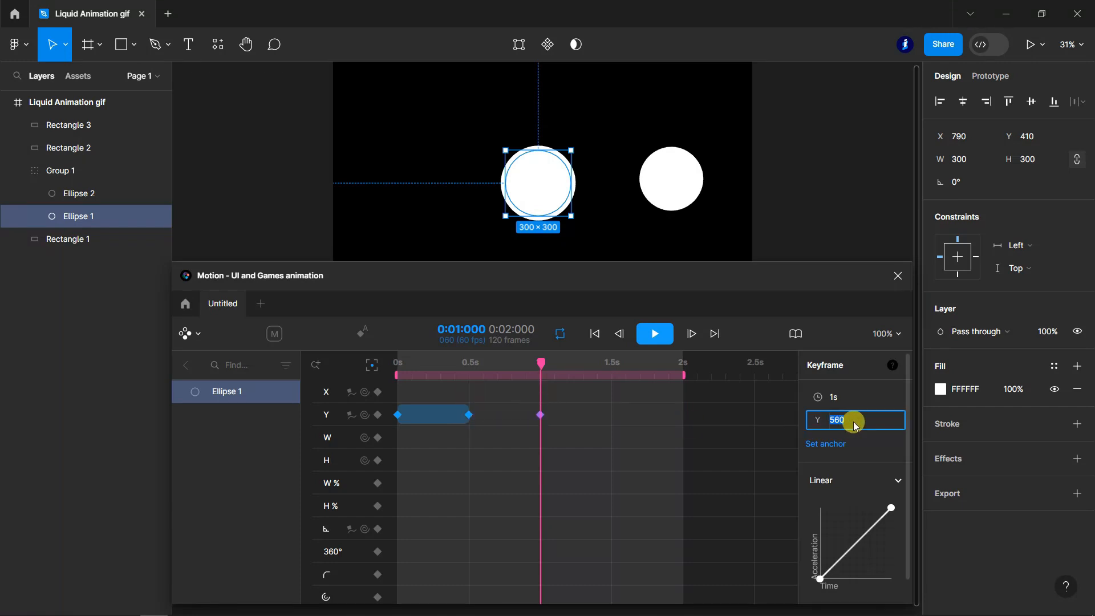
{"action": "key", "text": "Return"}
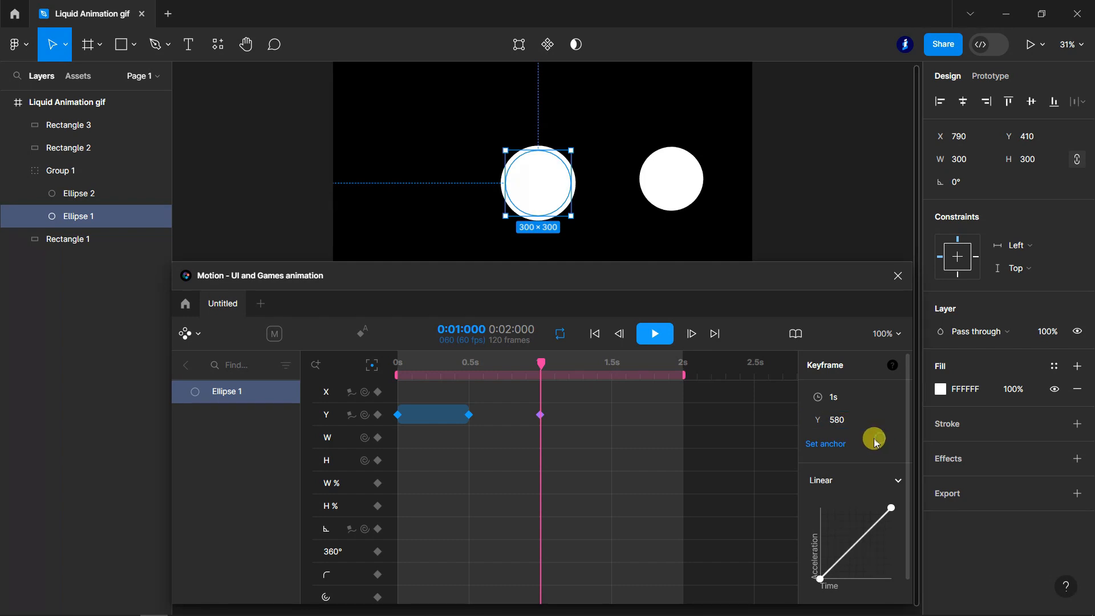
- Add a Y keyframe for Ellipse 1 at 1.5 s with a value of 560
{"action": "left_click_drag", "start_coordinate": [543, 366], "coordinate": [614, 368]}
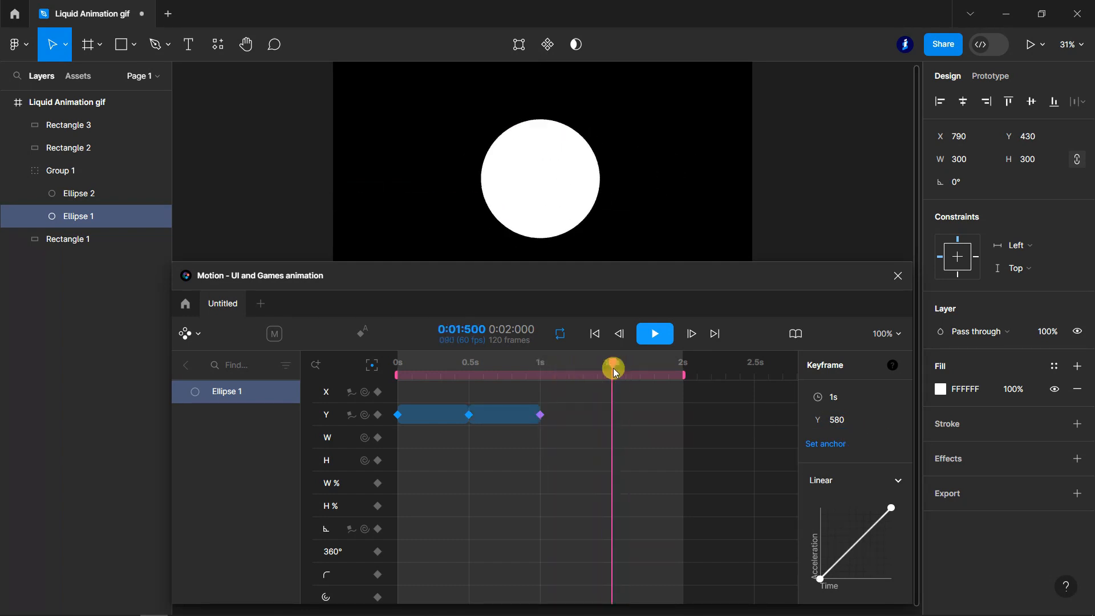
{"action": "left_click", "coordinate": [378, 414]}
{"action": "left_click", "coordinate": [611, 415]}
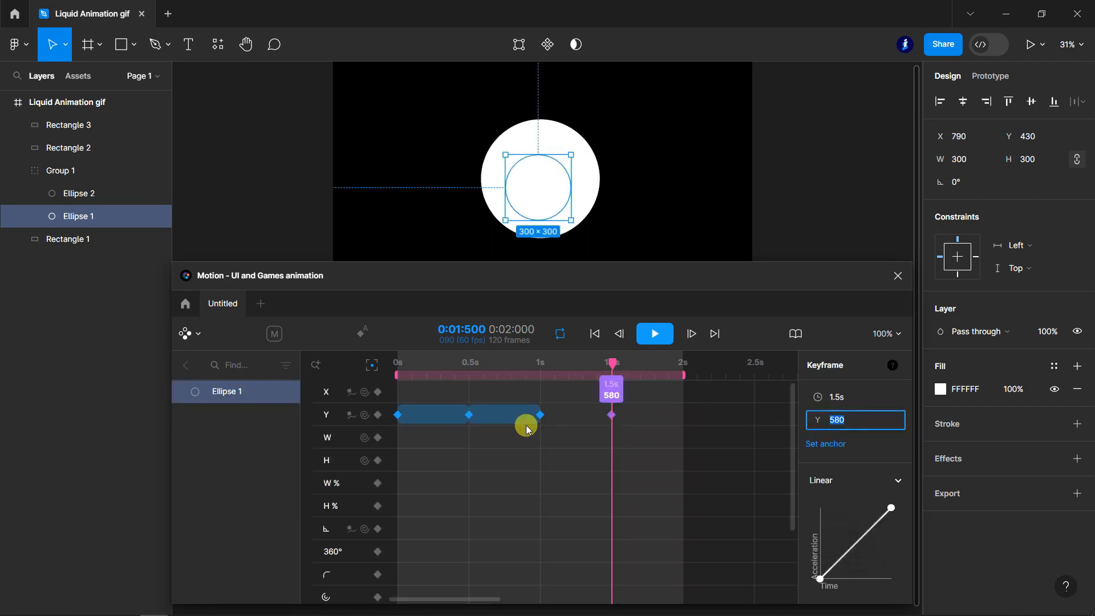
{"action": "left_click", "coordinate": [842, 421]}
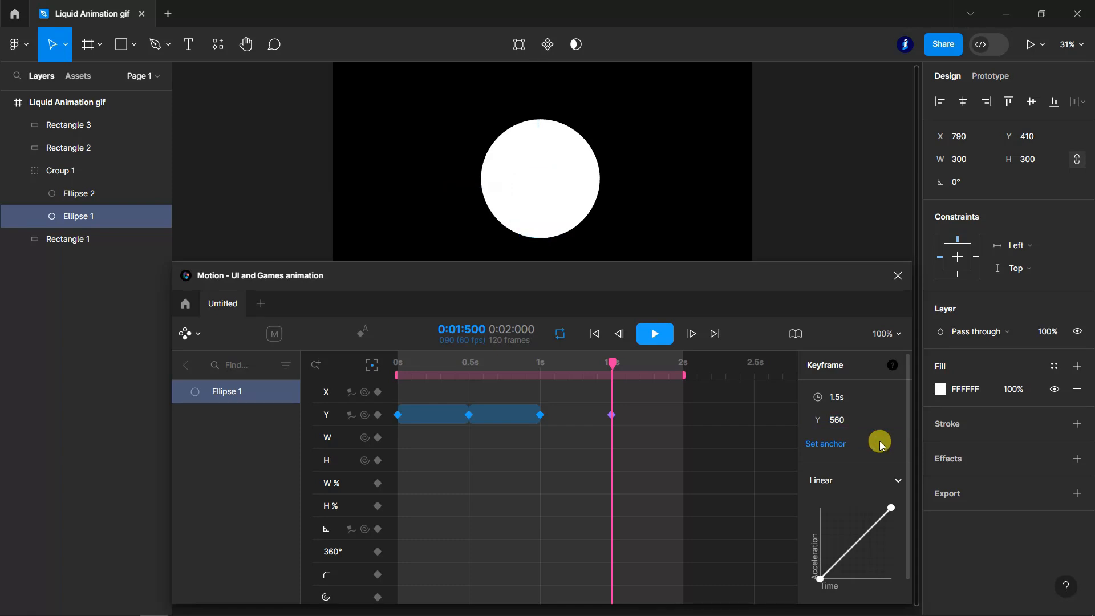
- Add a Y keyframe of 540 for Ellipse 1 at 2 s and preview the animation
{"action": "left_click_drag", "start_coordinate": [613, 366], "coordinate": [685, 371]}
{"action": "left_click", "coordinate": [378, 415]}
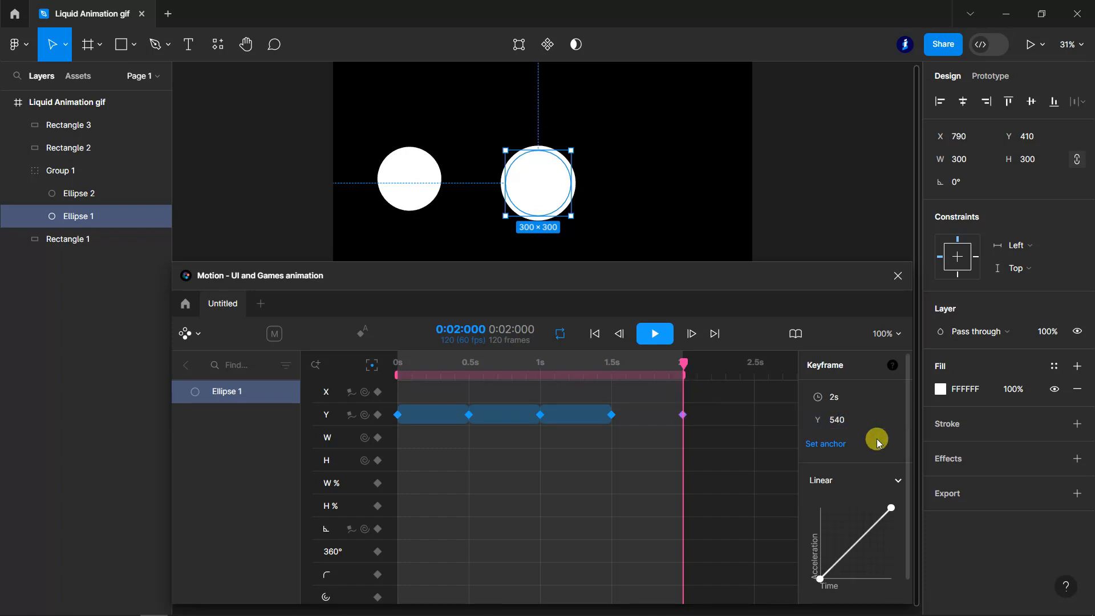
{"action": "left_click", "coordinate": [656, 334]}
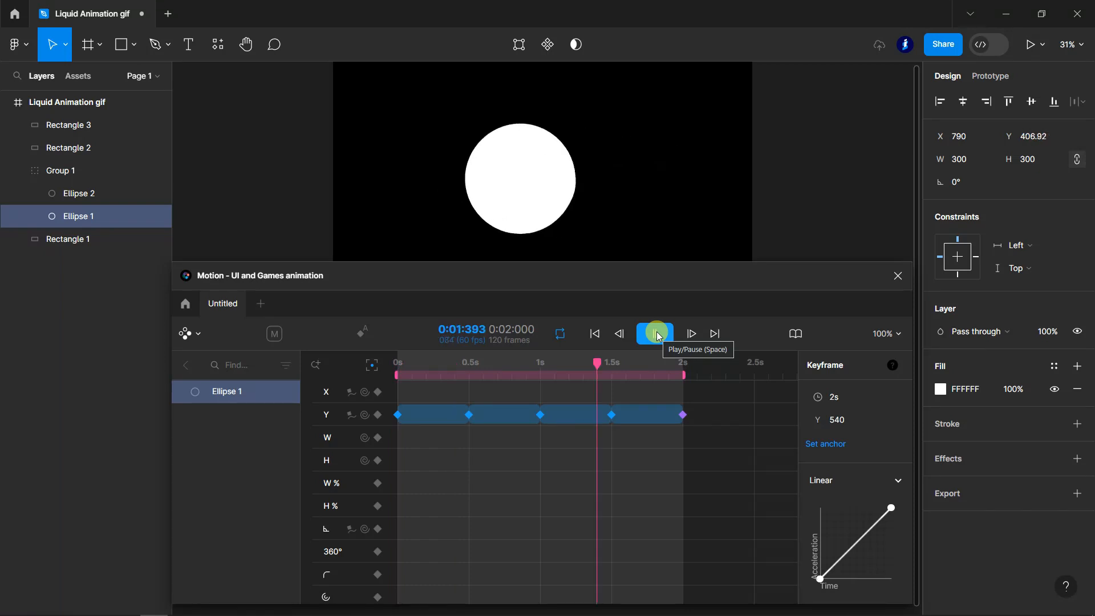
{"action": "left_click", "coordinate": [657, 334]}
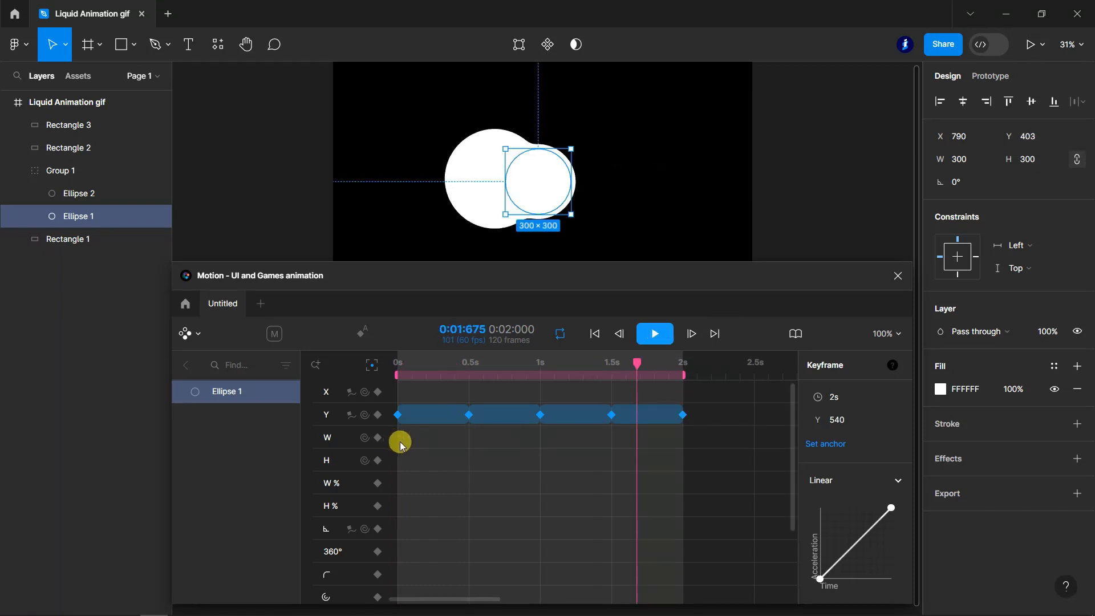
- Set the easing of all Ellipse 1 Y keyframes to Ease and play the animation
{"action": "left_click_drag", "start_coordinate": [395, 381], "coordinate": [728, 423]}
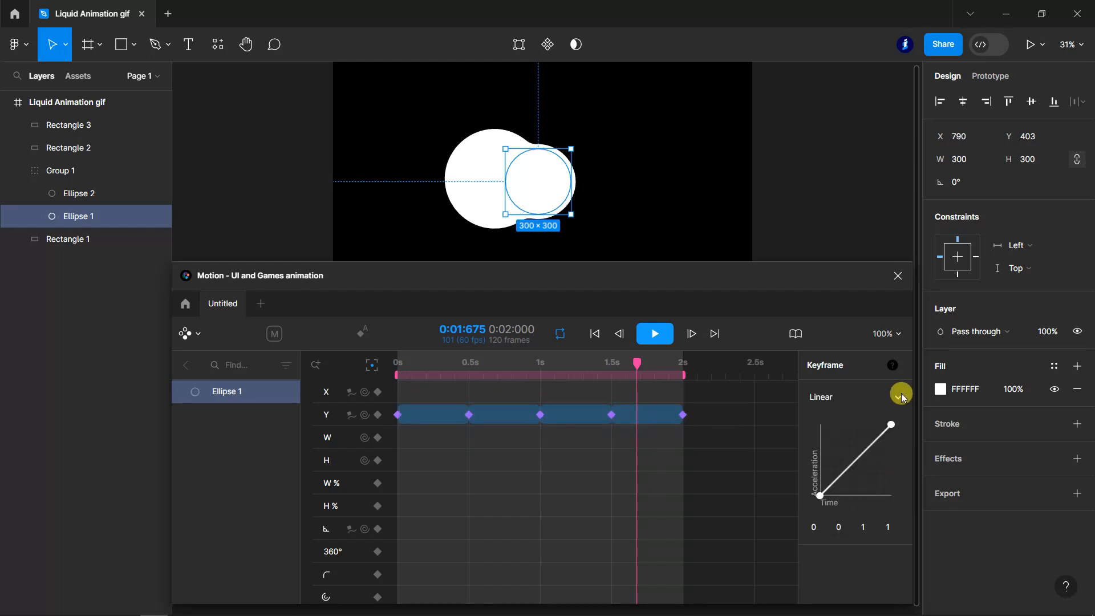
{"action": "left_click", "coordinate": [901, 396]}
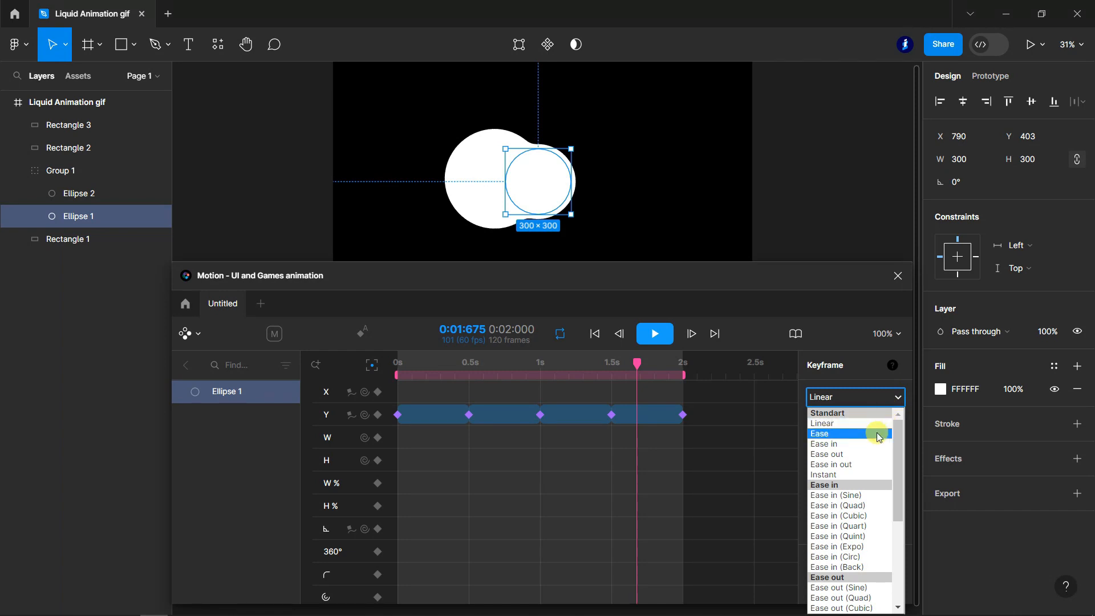
{"action": "left_click", "coordinate": [879, 437]}
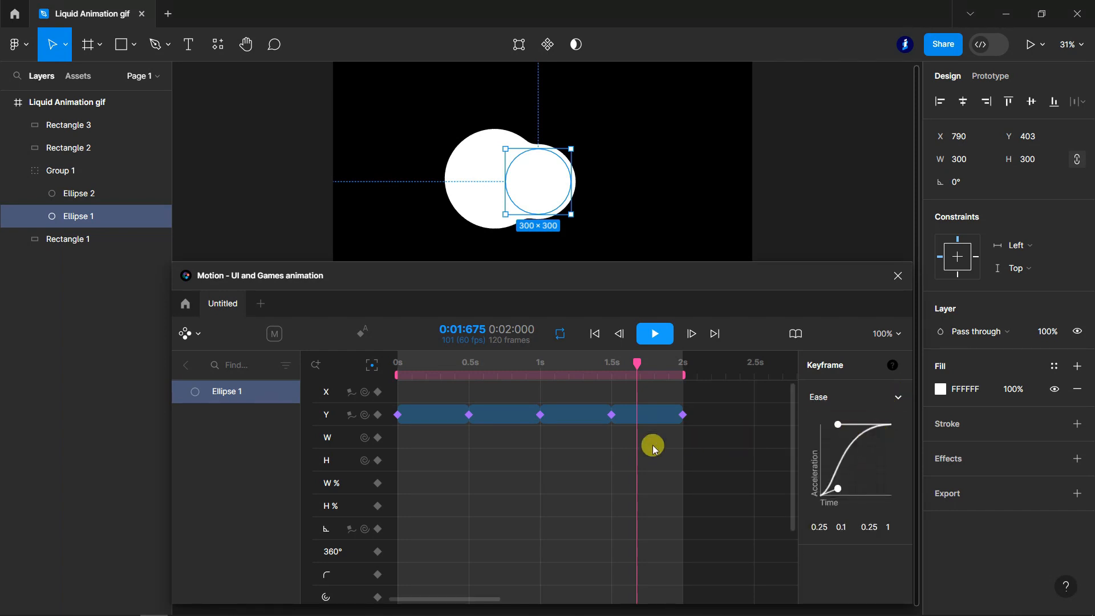
{"action": "key", "text": "space"}
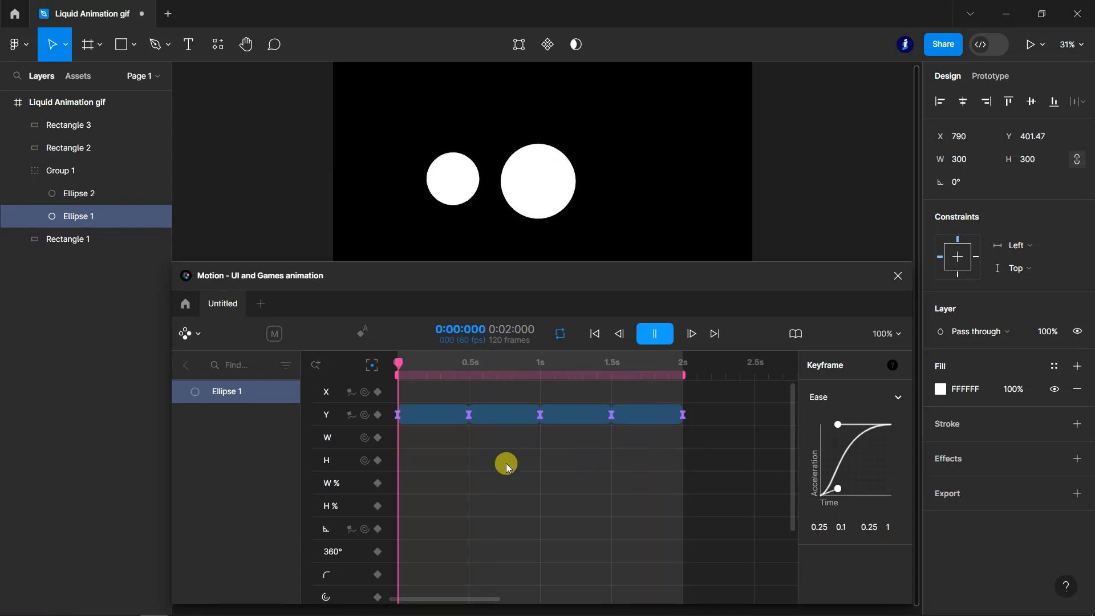
- Stop playback and set the easing of all X and W keyframes of Ellipse 2 to Ease
{"action": "double_click", "coordinate": [69, 193]}
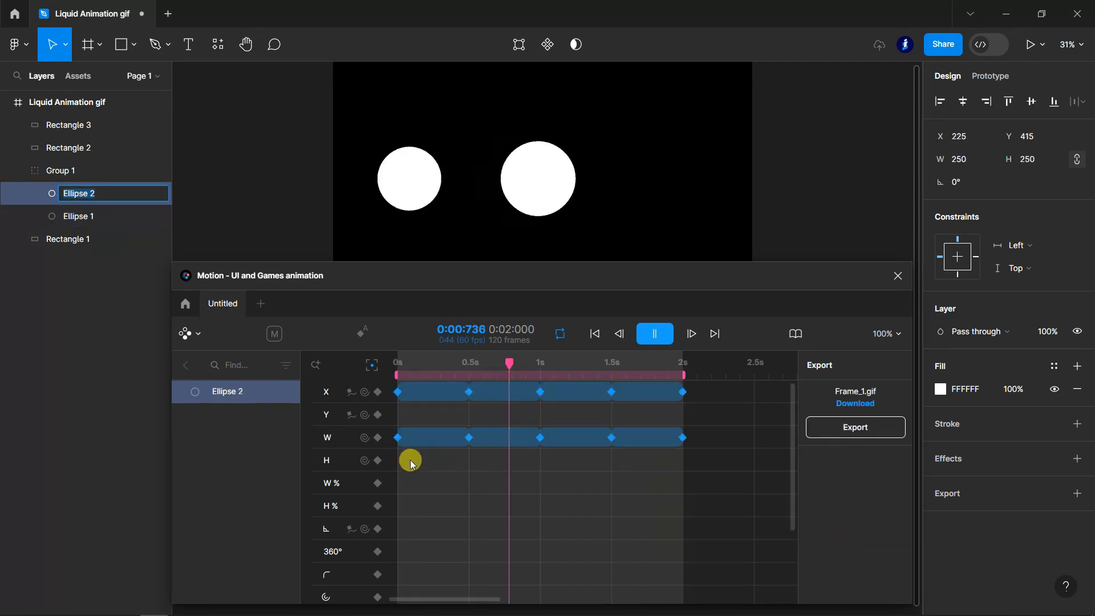
{"action": "key", "text": "BackSpace"}
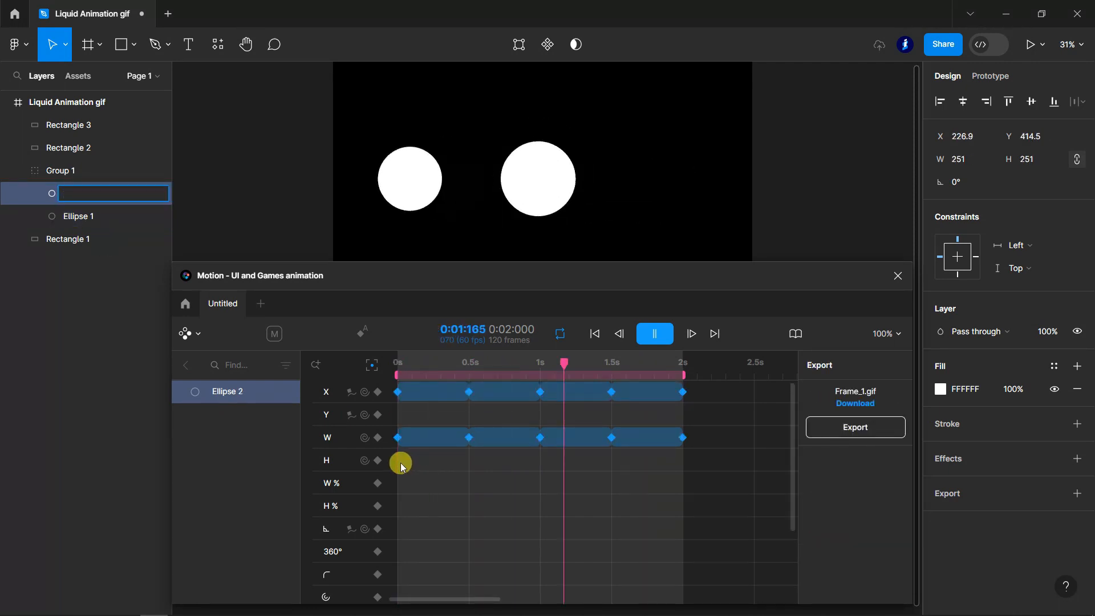
{"action": "left_click", "coordinate": [654, 333]}
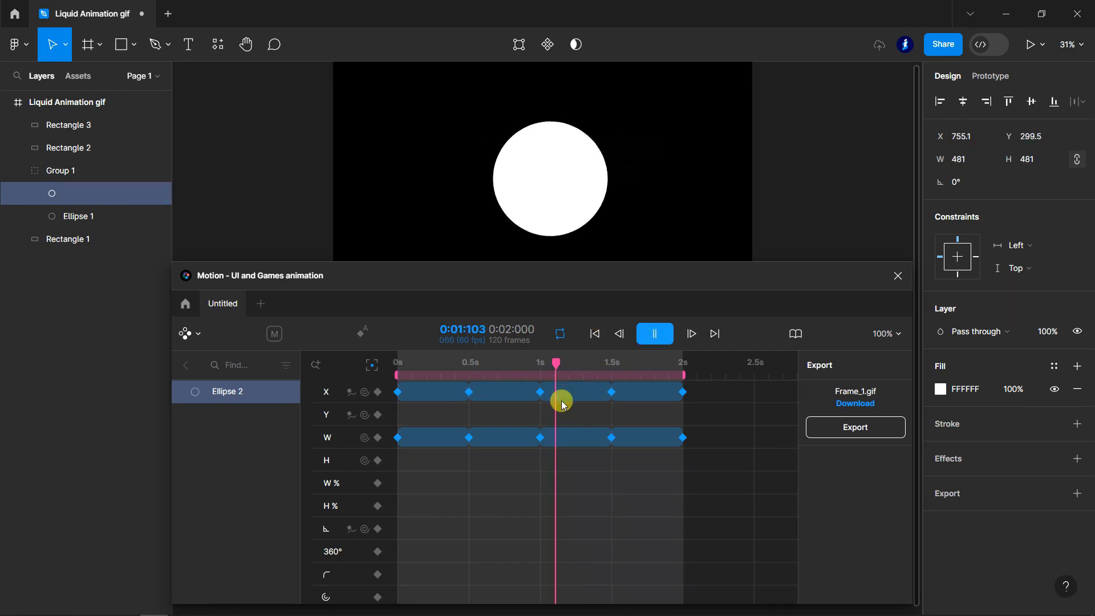
{"action": "left_click_drag", "start_coordinate": [401, 461], "coordinate": [696, 392]}
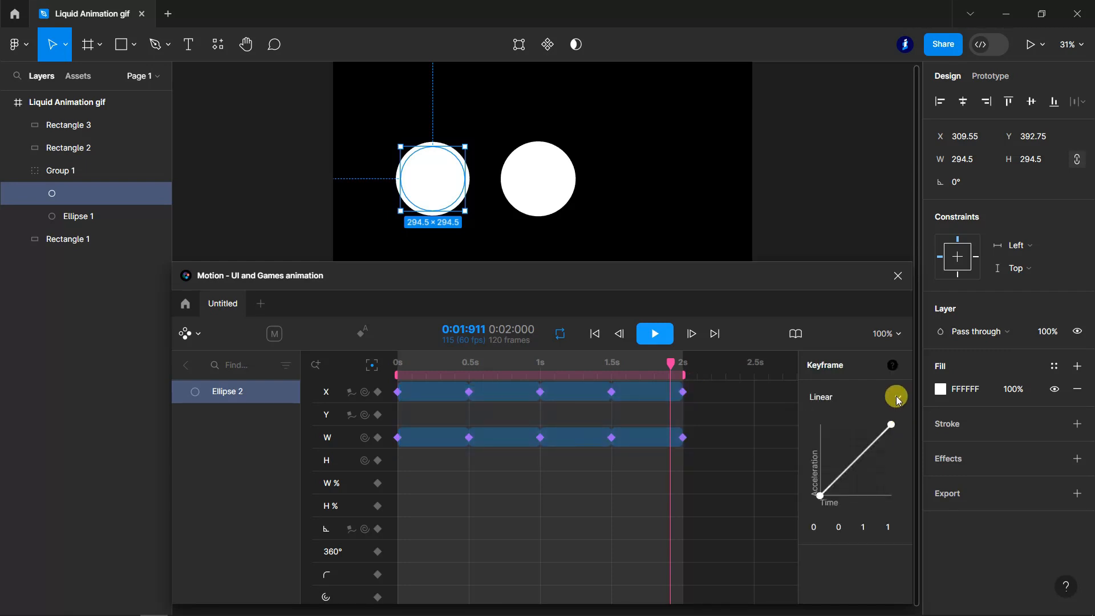
{"action": "left_click", "coordinate": [897, 398]}
{"action": "left_click", "coordinate": [826, 434]}
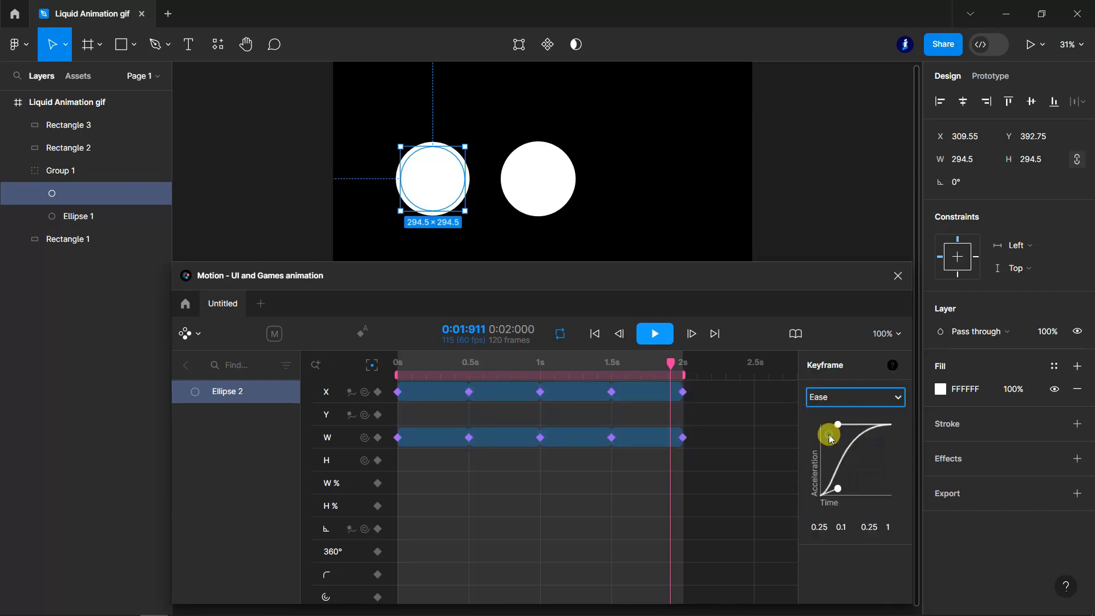
- Play the animation to check the eased movement of both circles, and stop it
{"action": "left_click", "coordinate": [655, 334]}
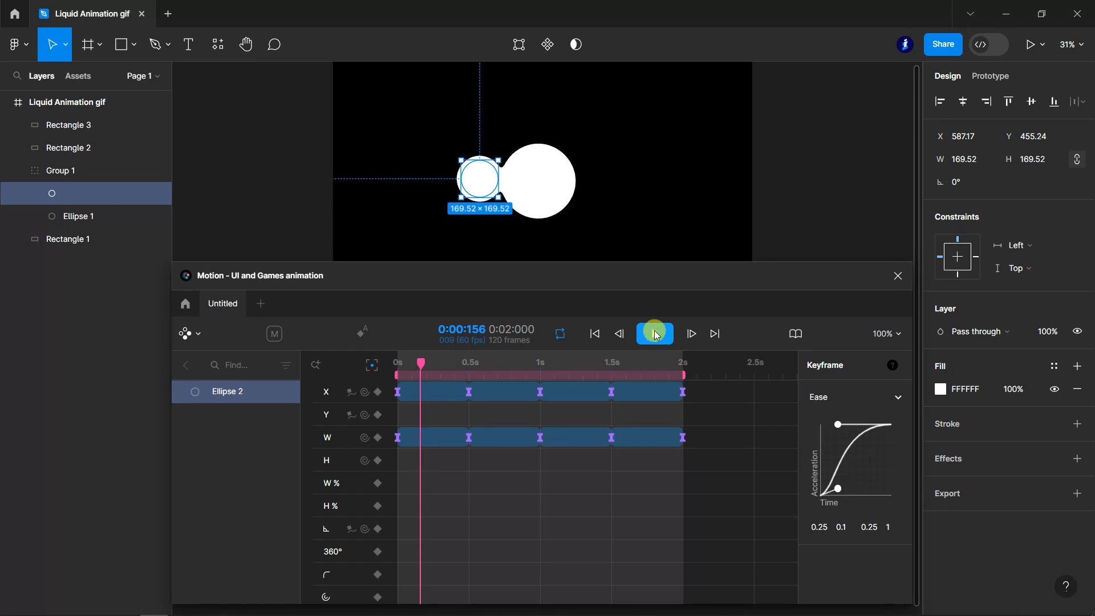
{"action": "left_click", "coordinate": [656, 335]}
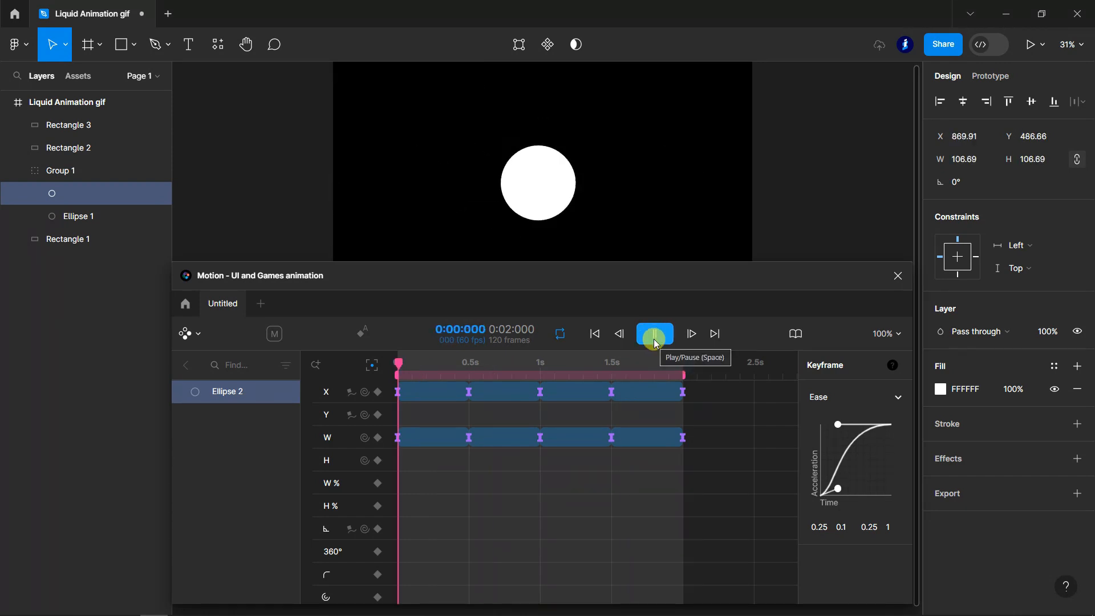
{"action": "left_click", "coordinate": [655, 336]}
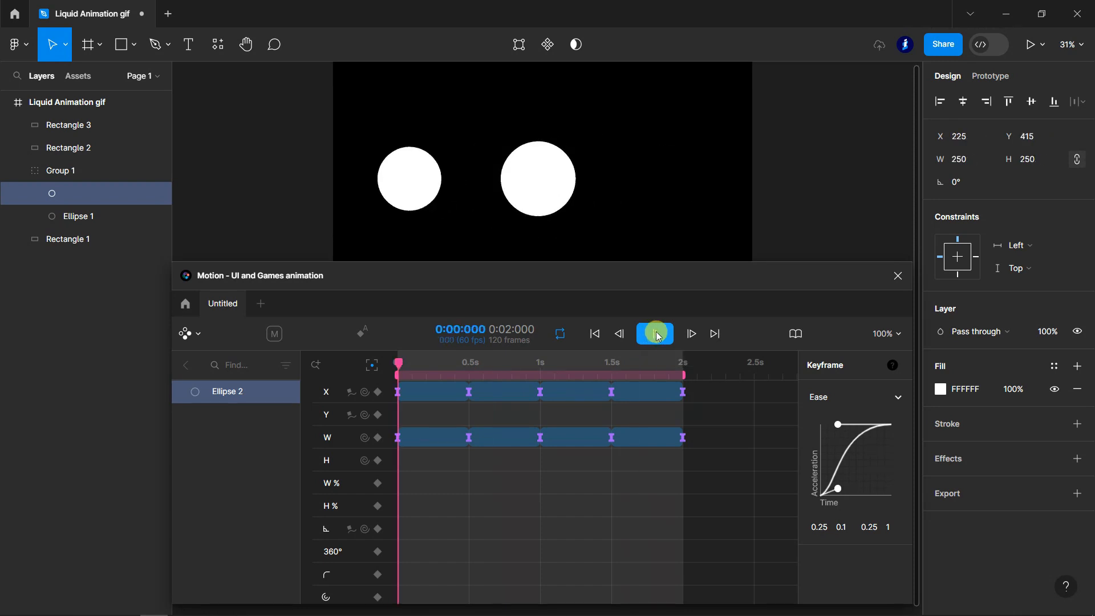
- Start a GIF export of the Liquid Animation gif frame, keeping the Total animation range and High quality
{"action": "left_click", "coordinate": [736, 501]}
{"action": "left_click", "coordinate": [873, 425]}
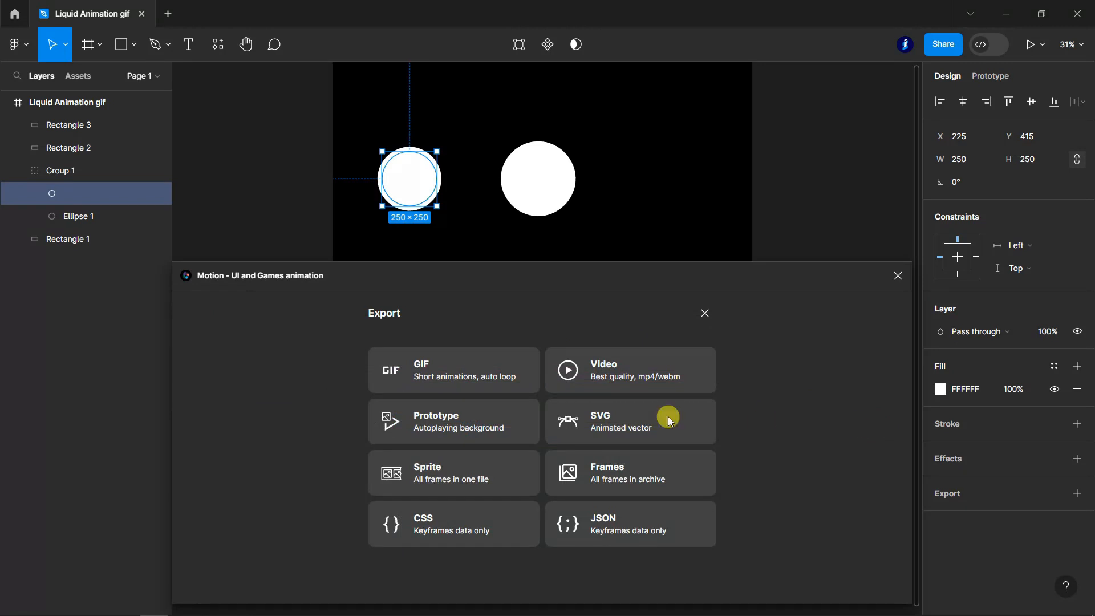
{"action": "left_click", "coordinate": [463, 376]}
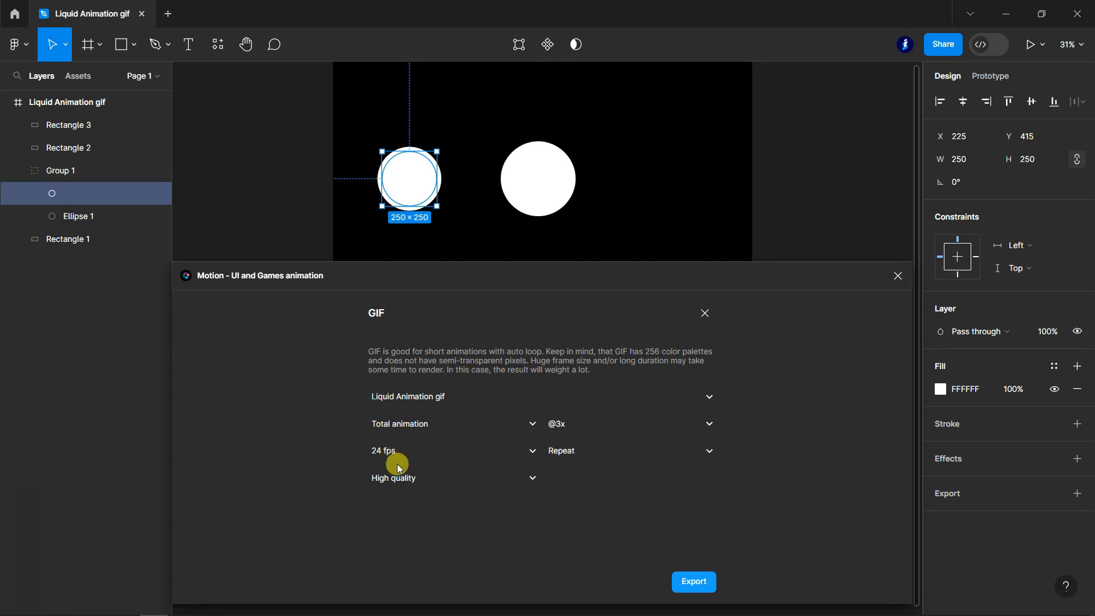
{"action": "left_click", "coordinate": [534, 425]}
{"action": "left_click", "coordinate": [534, 425]}
{"action": "left_click", "coordinate": [533, 423]}
{"action": "left_click", "coordinate": [494, 480]}
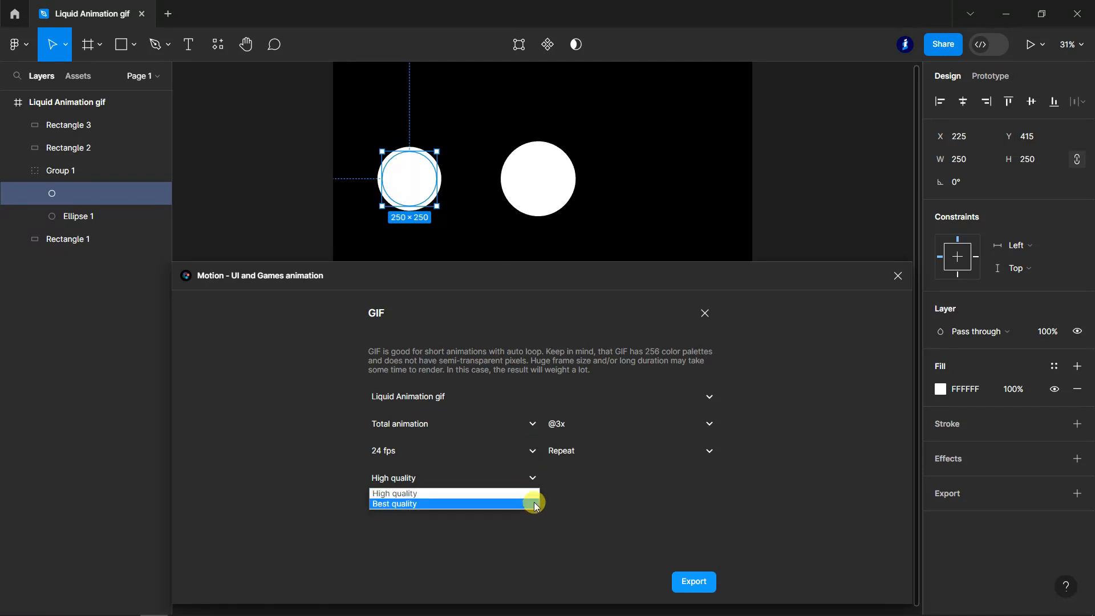
{"action": "left_click", "coordinate": [520, 494]}
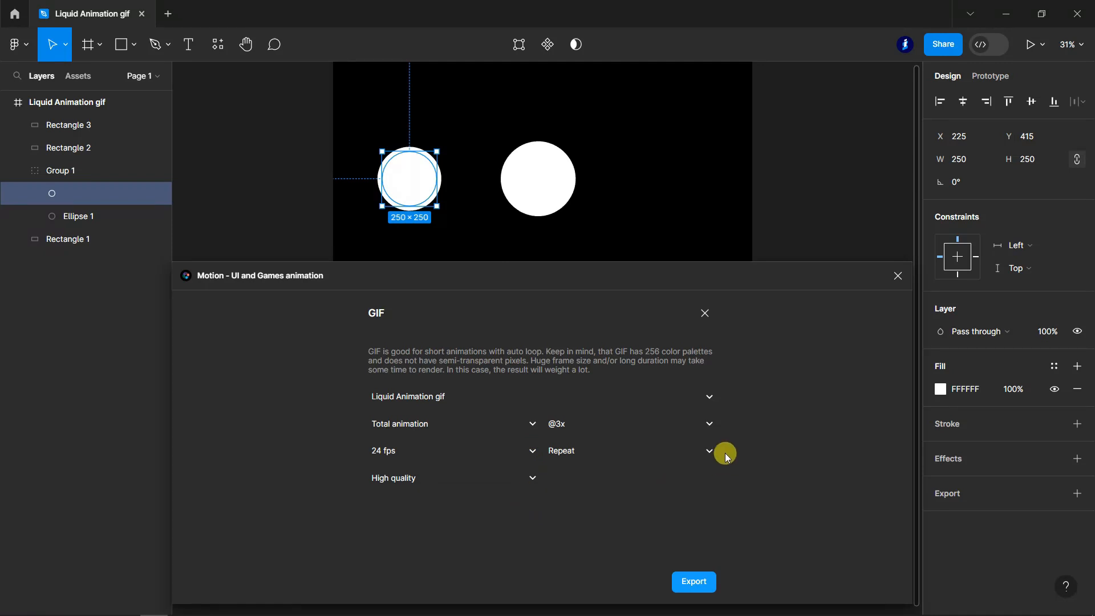
{"action": "left_click", "coordinate": [711, 450]}
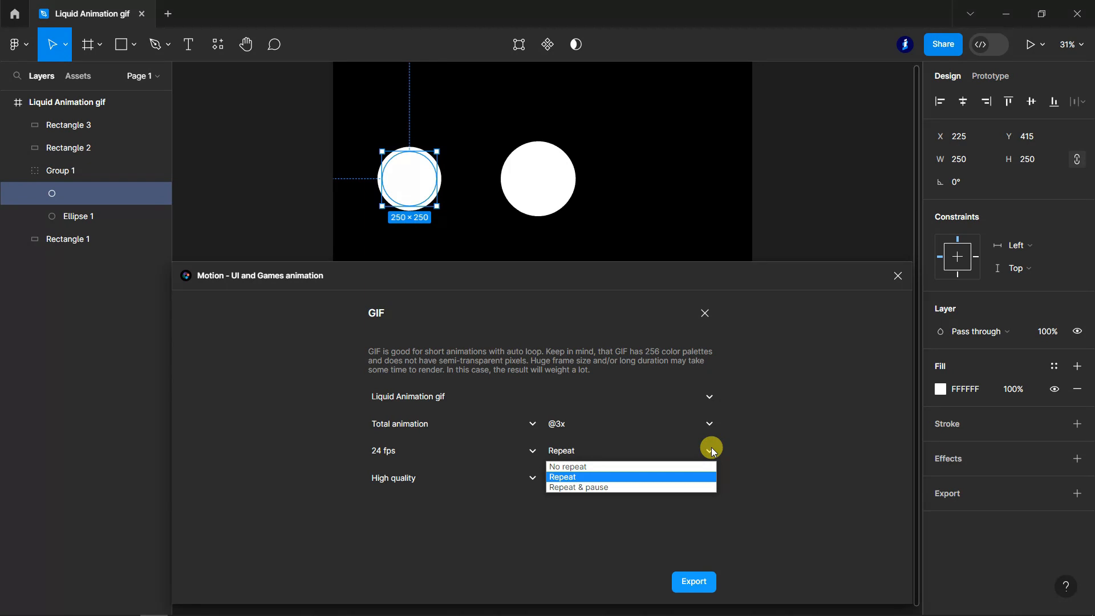
{"action": "left_click", "coordinate": [711, 449]}
{"action": "left_click", "coordinate": [711, 424]}
{"action": "left_click", "coordinate": [711, 424]}
{"action": "left_click", "coordinate": [711, 423]}
{"action": "left_click", "coordinate": [738, 516]}
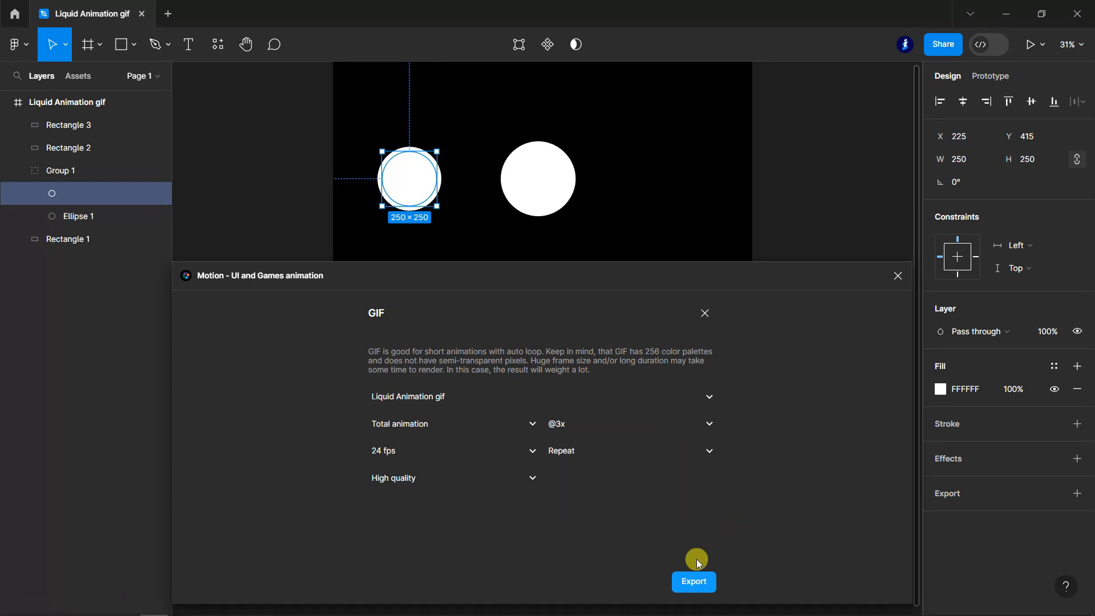
{"action": "left_click", "coordinate": [701, 588]}
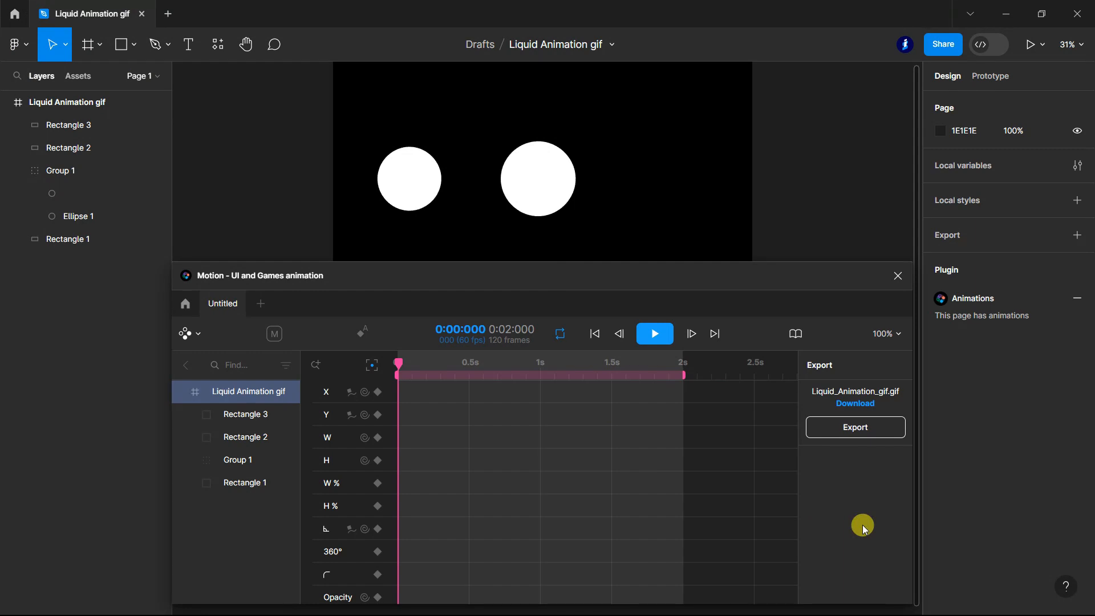
- Download the exported GIF and save it to the Desktop as Liquid_Animation_gif
{"action": "left_click", "coordinate": [856, 404]}
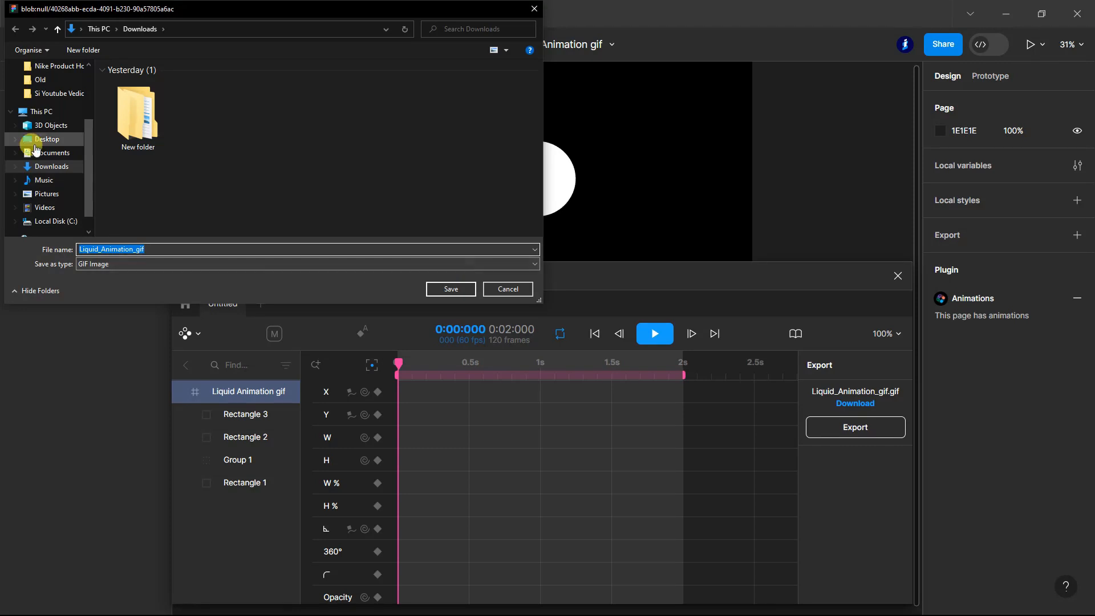
{"action": "left_click", "coordinate": [46, 142]}
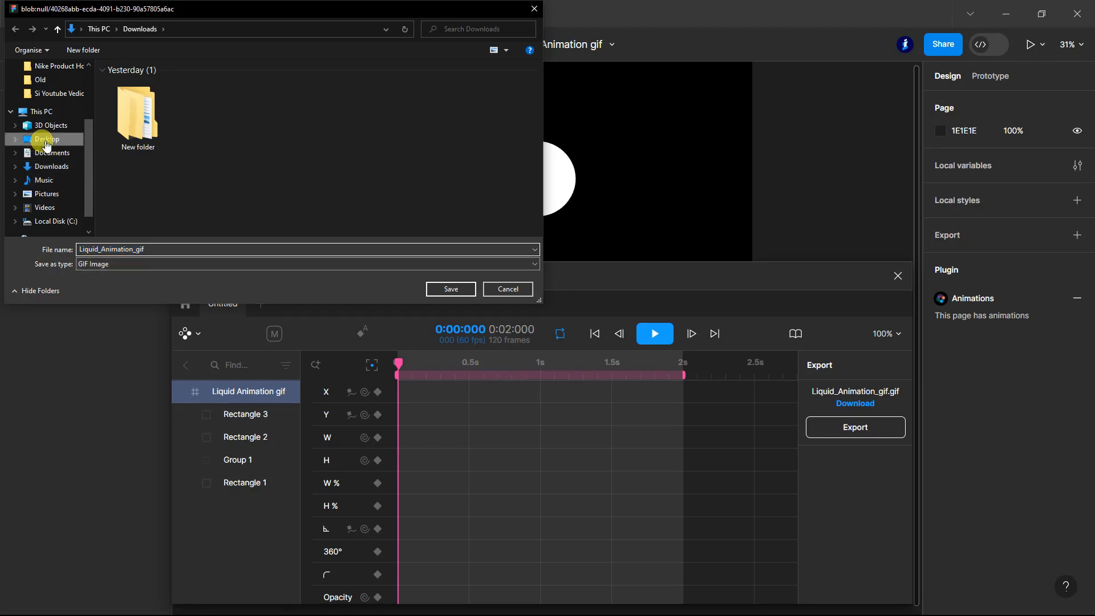
{"action": "left_click", "coordinate": [451, 288]}
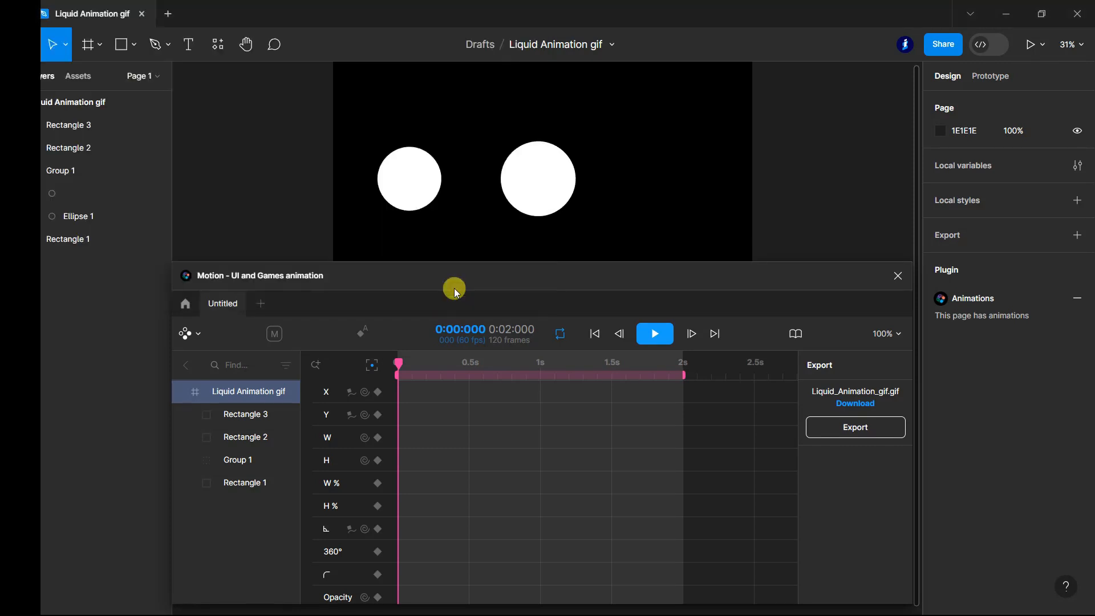